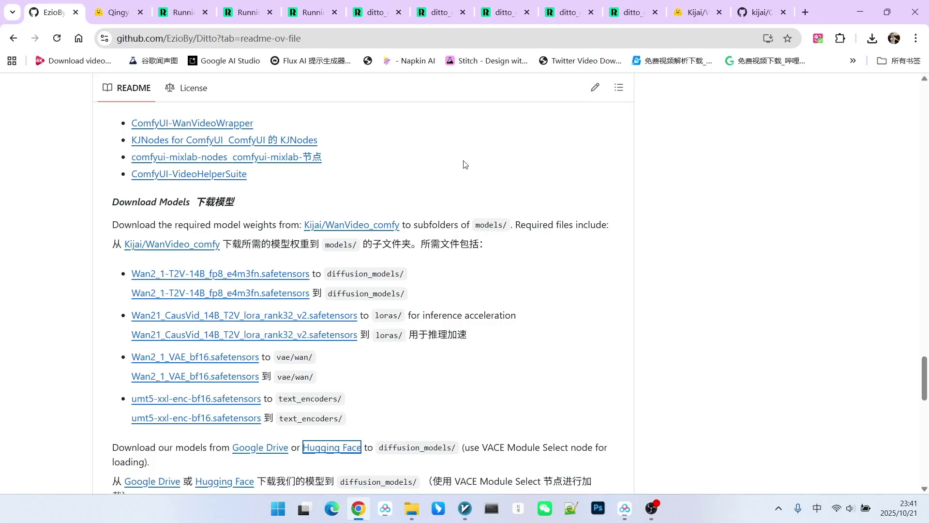
scroll(486, 160, "down", 1)
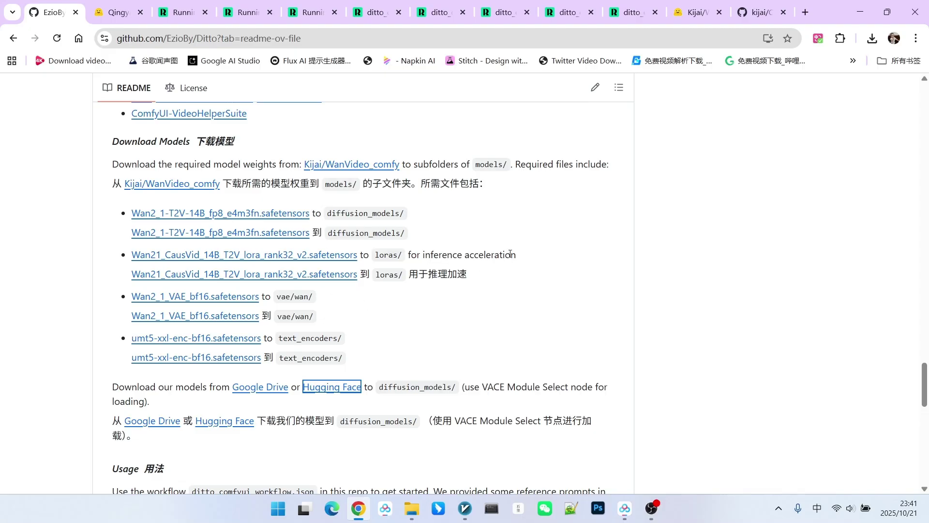
scroll(510, 254, "down", 3)
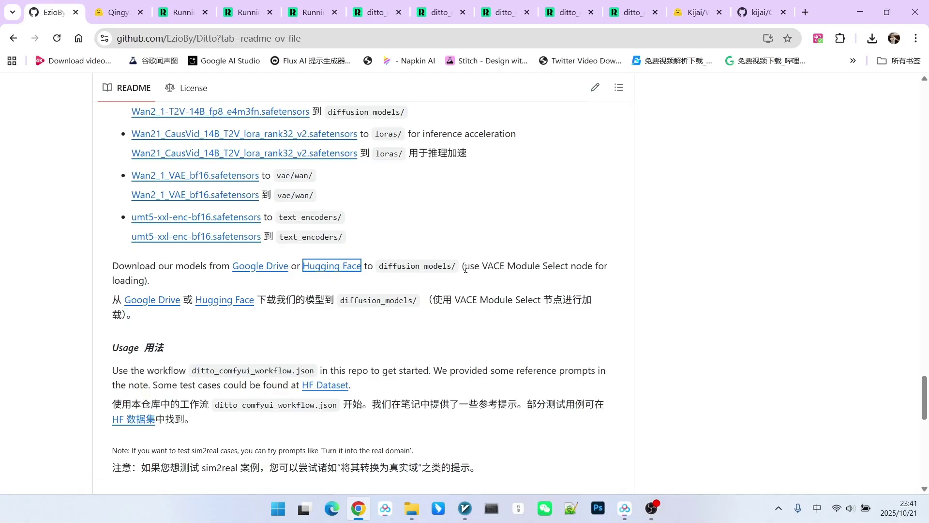
left_click_drag(465, 266, 591, 282)
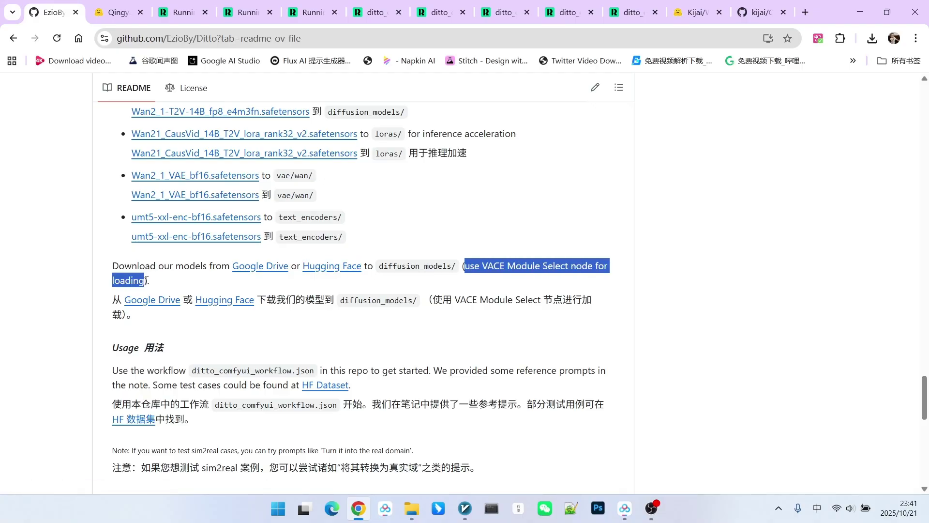
left_click(509, 250)
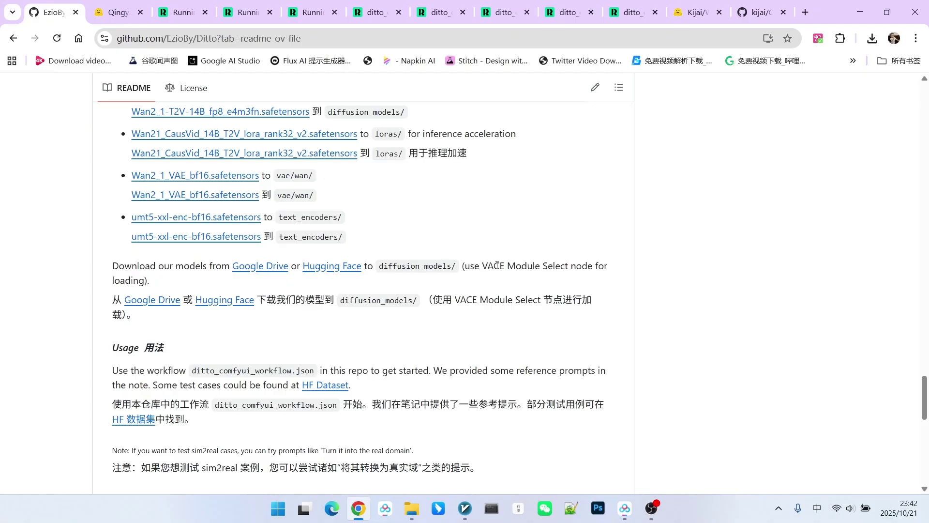
left_click_drag(520, 267, 552, 266)
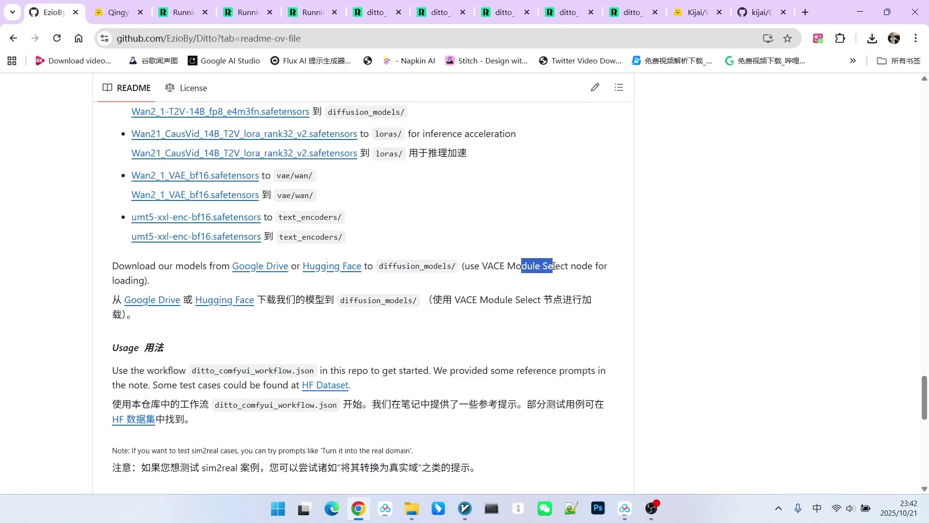
left_click(180, 288)
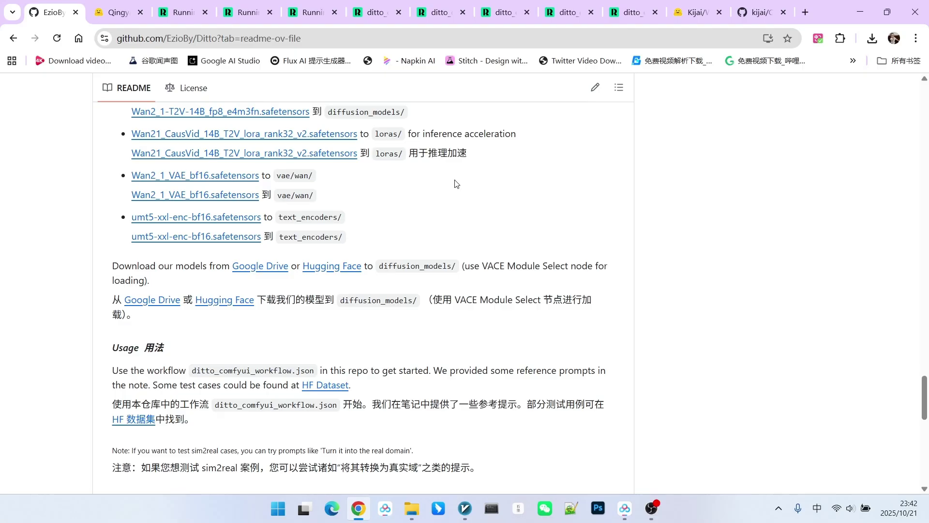
scroll(457, 184, "up", 2)
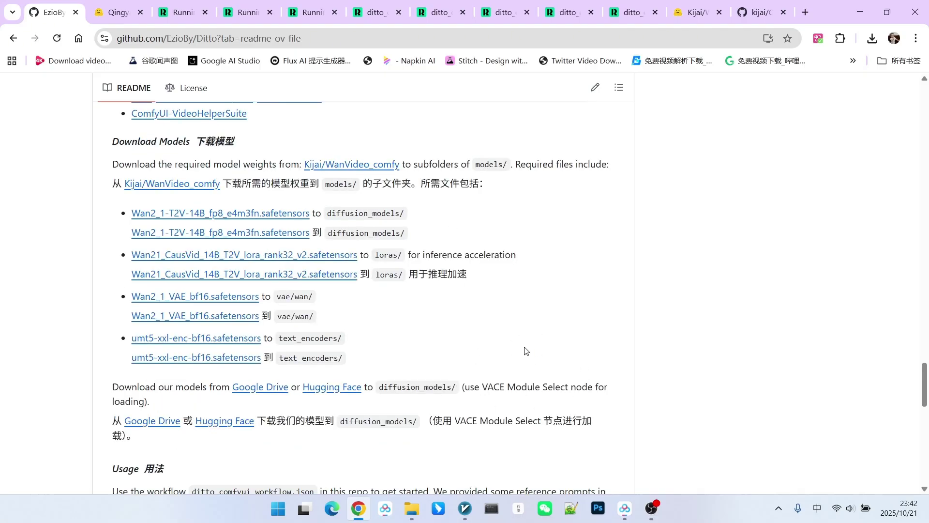
scroll(526, 351, "up", 3)
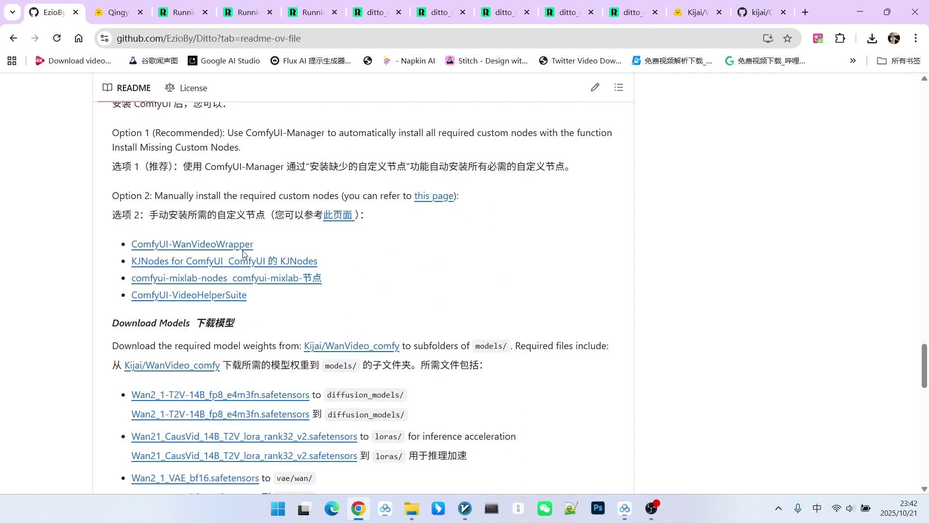
scroll(298, 234, "down", 1)
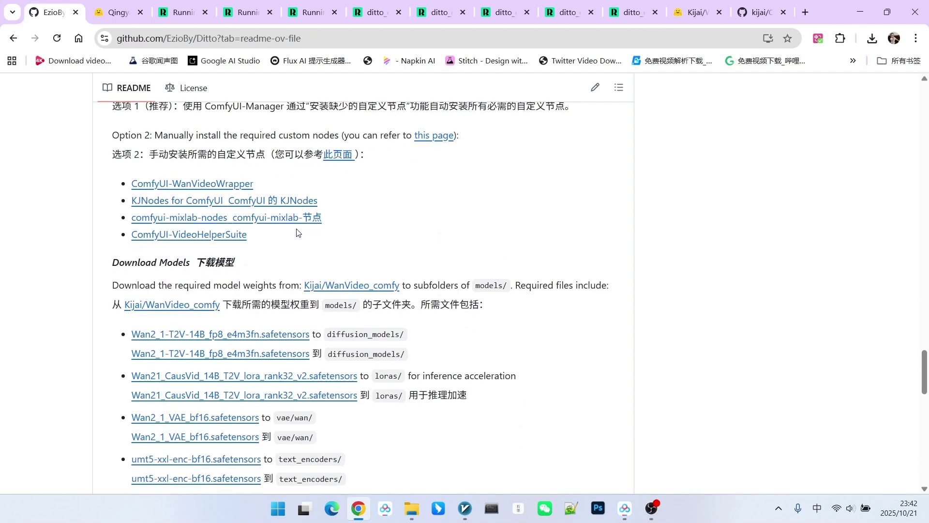
scroll(296, 241, "down", 2)
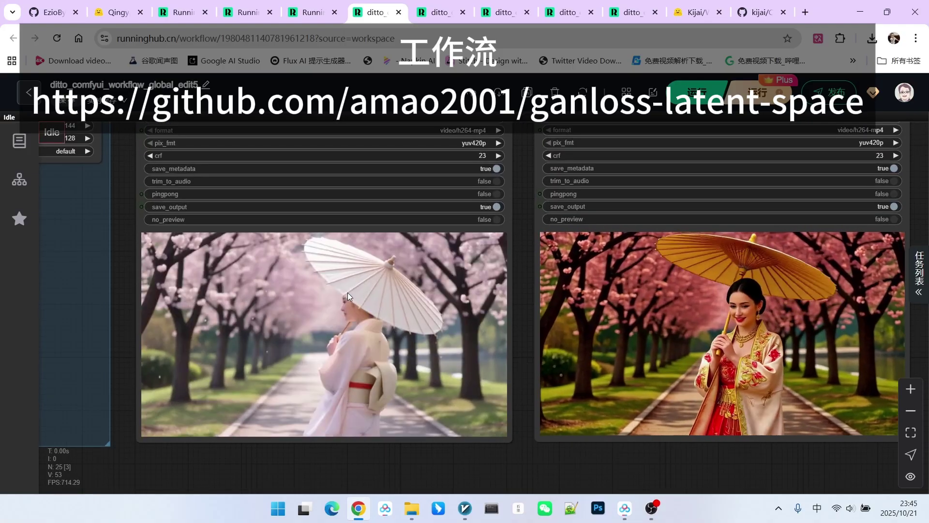
scroll(351, 296, "up", 1)
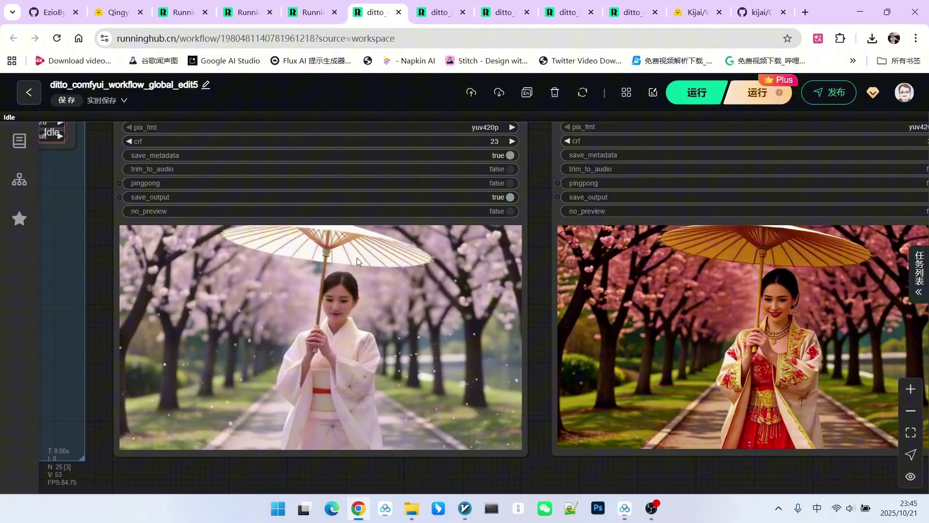
scroll(363, 275, "down", 3)
scroll(484, 353, "down", 1)
scroll(629, 402, "up", 2)
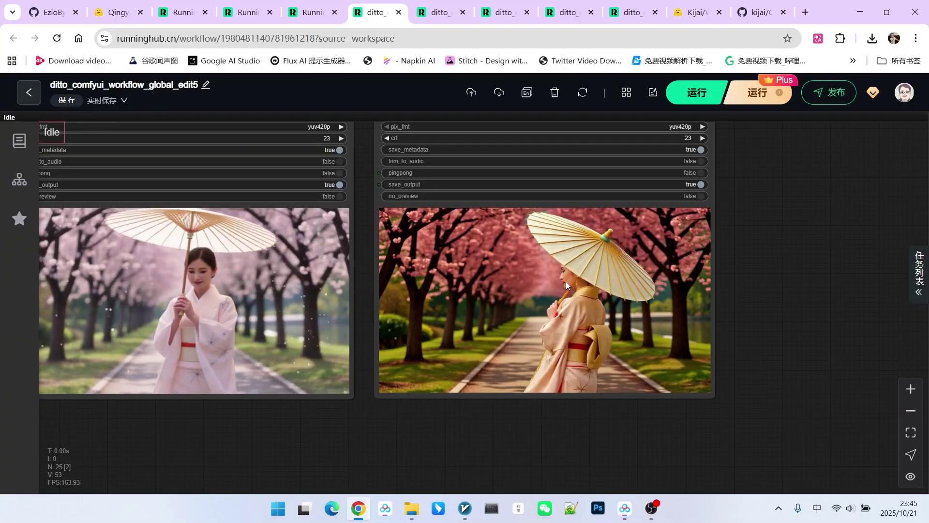
left_click_drag(405, 425, 499, 437)
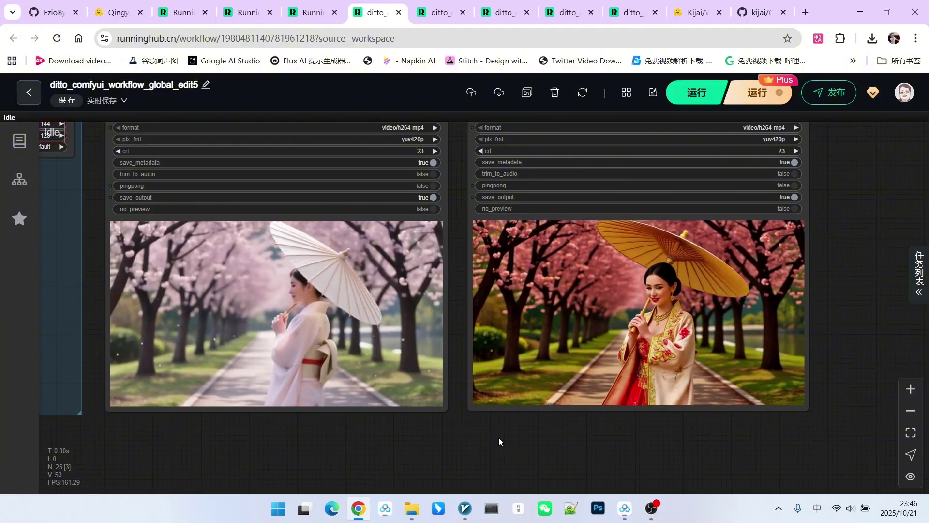
scroll(541, 436, "down", 2)
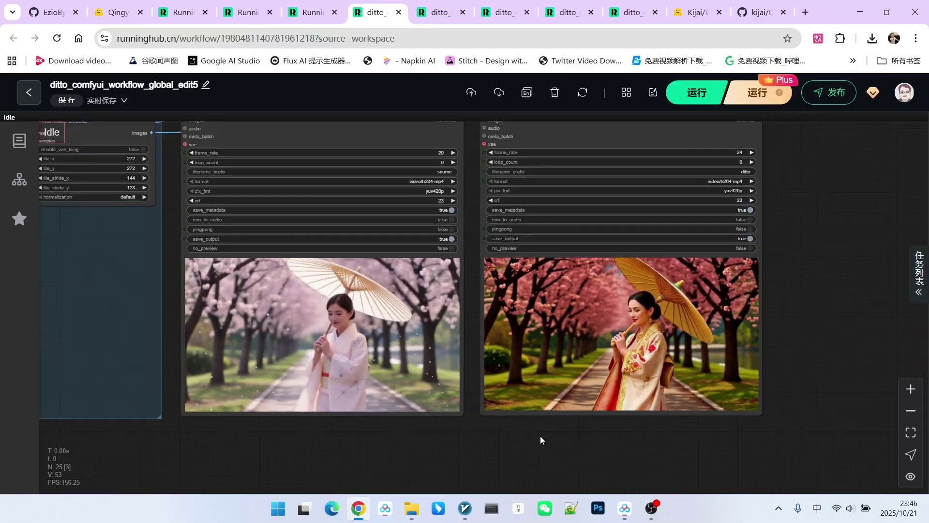
Step: Survey the ditto workflow's groups on the canvas, panning toward the left-side groups
scroll(540, 436, "down", 2)
scroll(532, 435, "down", 2)
scroll(535, 431, "down", 1)
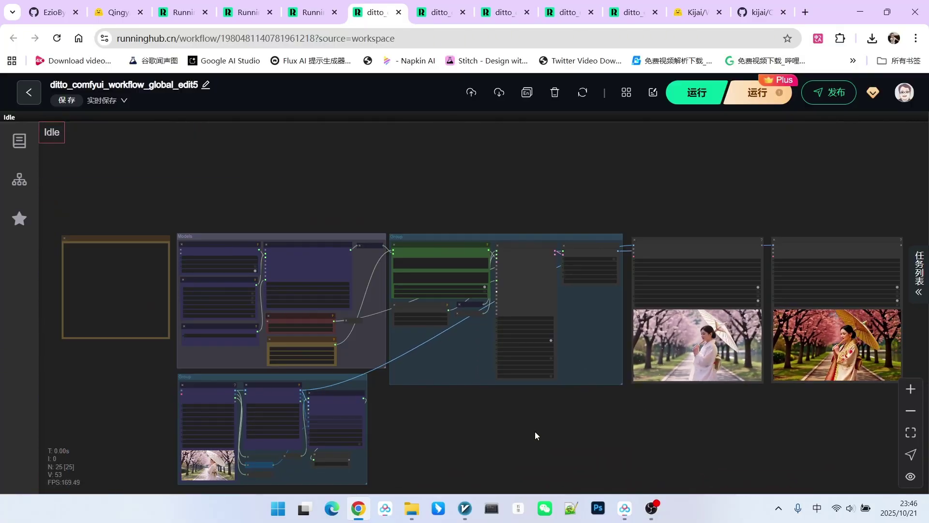
mouse_move(536, 431)
left_mouse_down()
mouse_move(561, 405)
mouse_move(590, 409)
left_mouse_up()
scroll(571, 409, "up", 3)
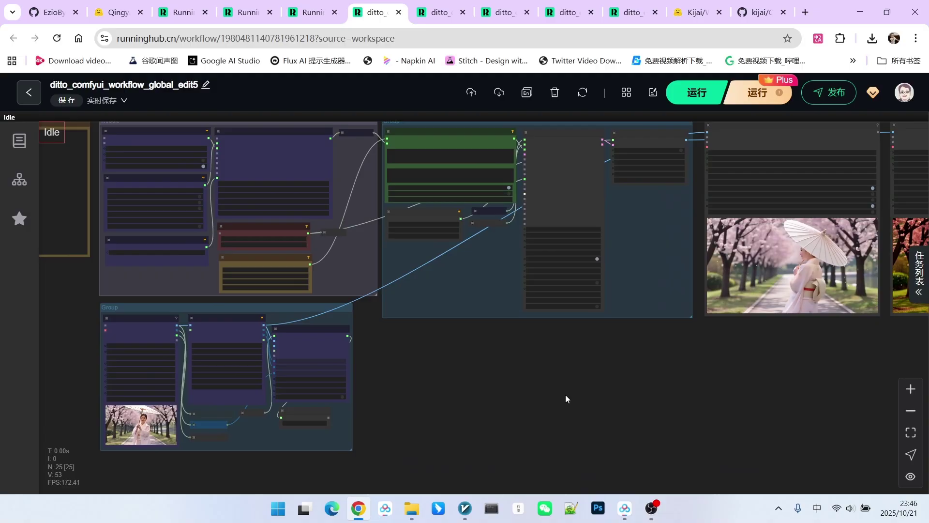
scroll(547, 387, "down", 1)
scroll(379, 363, "down", 1)
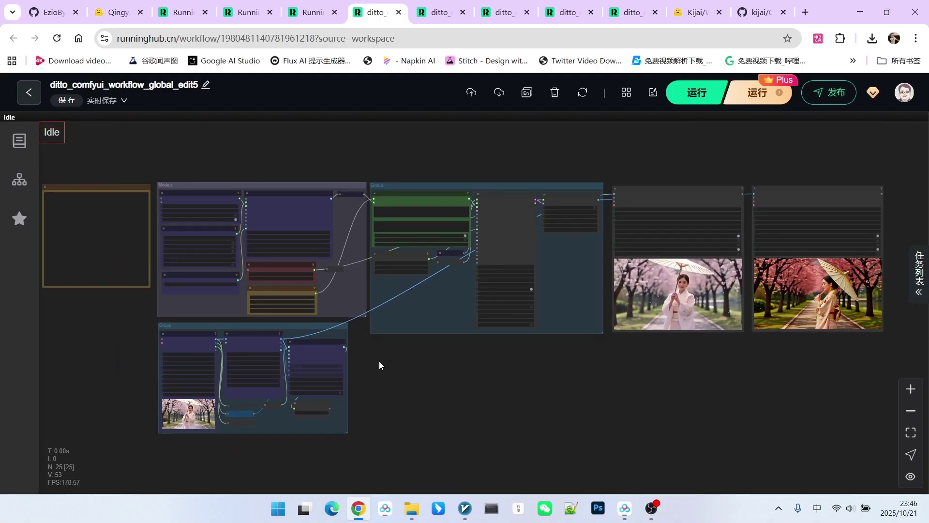
left_click_drag(345, 347, 391, 345)
scroll(172, 278, "up", 2)
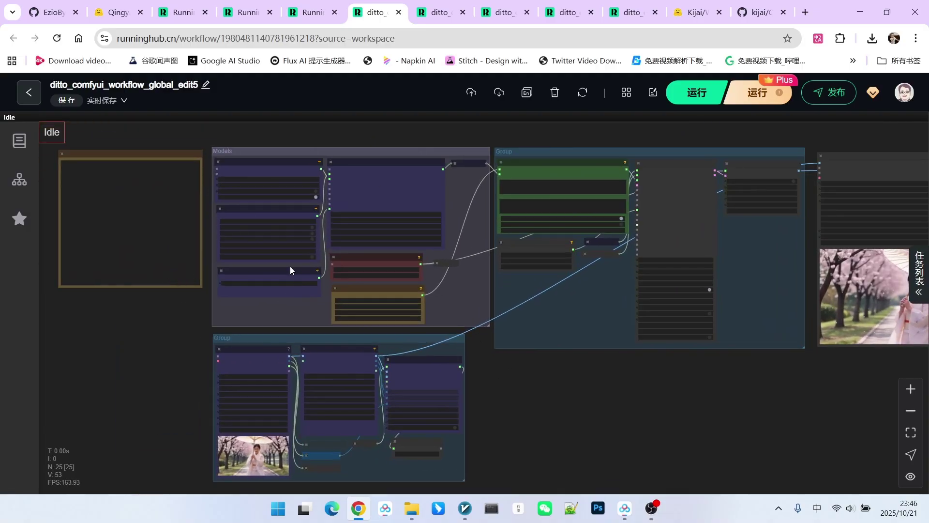
Step: Centre the Models group and inspect the WanVideo Model Loader, Lora Select, Block Swap and VACE nodes
mouse_move(341, 133)
left_mouse_down()
mouse_move(315, 167)
mouse_move(381, 129)
left_mouse_up()
scroll(323, 173, "up", 3)
scroll(355, 147, "up", 2)
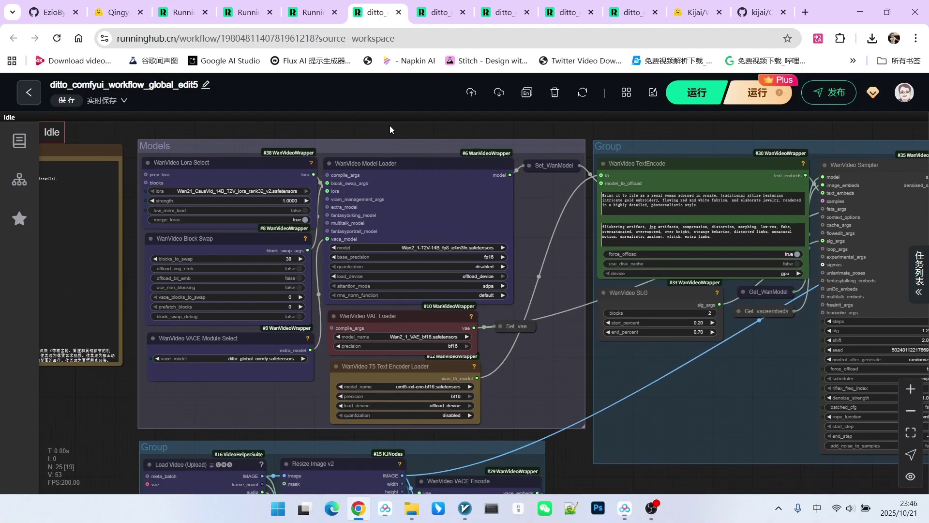
scroll(419, 138, "up", 2)
left_click_drag(474, 204, 396, 237)
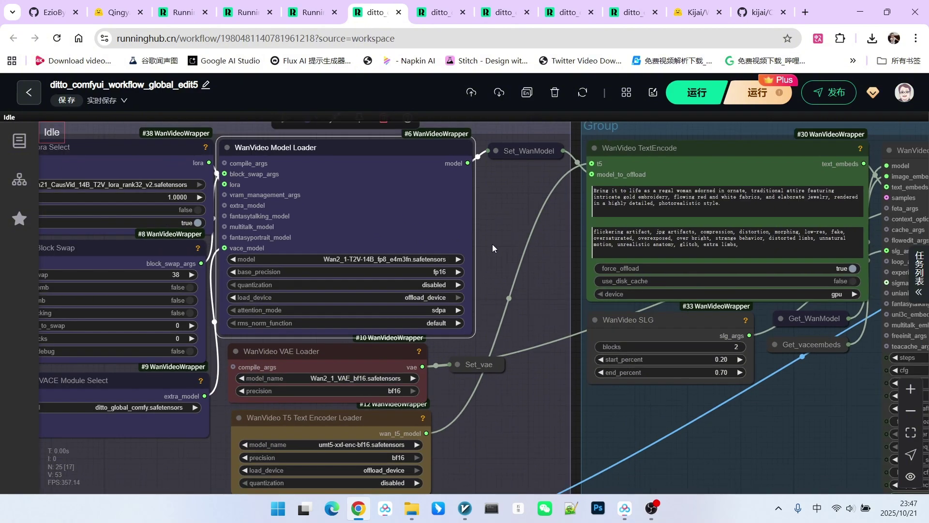
scroll(493, 244, "down", 1)
left_click_drag(142, 167, 293, 184)
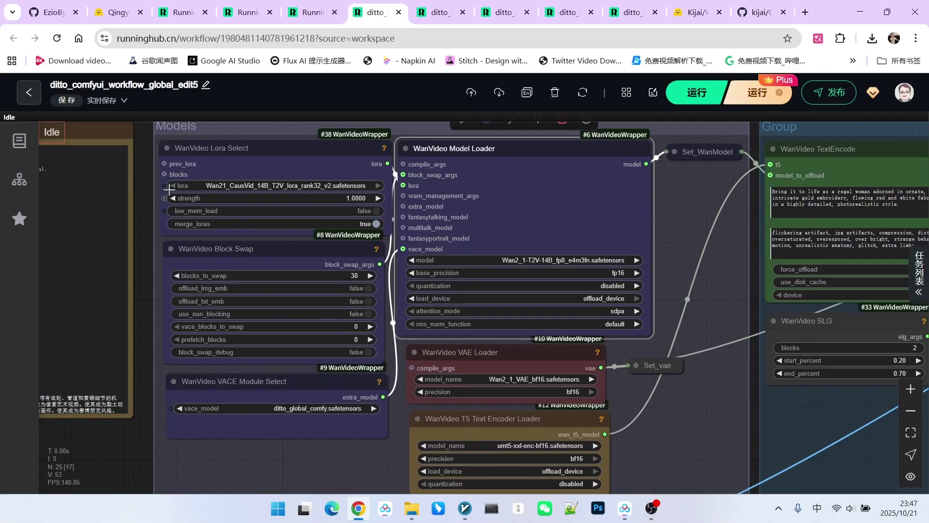
scroll(169, 189, "up", 1)
scroll(169, 186, "up", 1)
Step: Reposition and narrow the WanVideo Lora Select node, then inspect the Block Swap node
left_click_drag(249, 154, 243, 151)
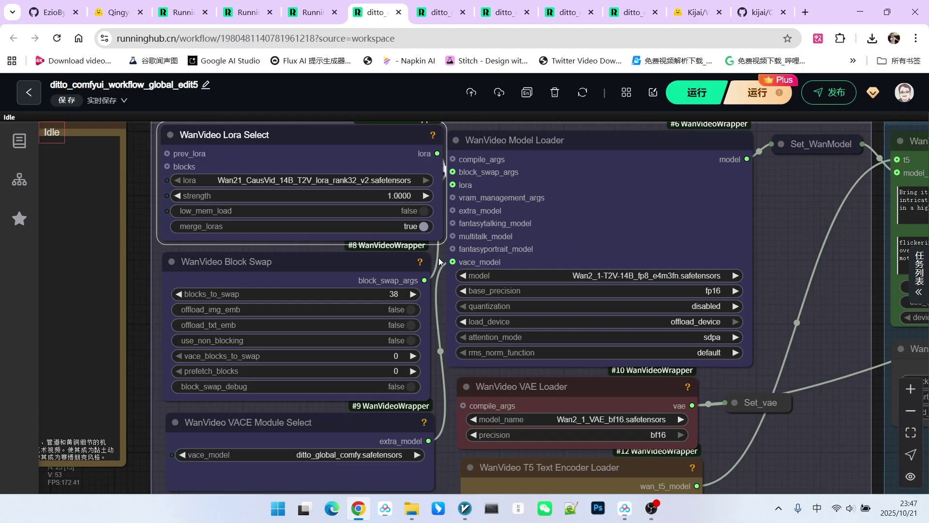
left_click_drag(440, 243, 424, 243)
mouse_move(318, 154)
left_mouse_down()
mouse_move(328, 151)
mouse_move(319, 151)
left_mouse_up()
scroll(272, 184, "down", 2)
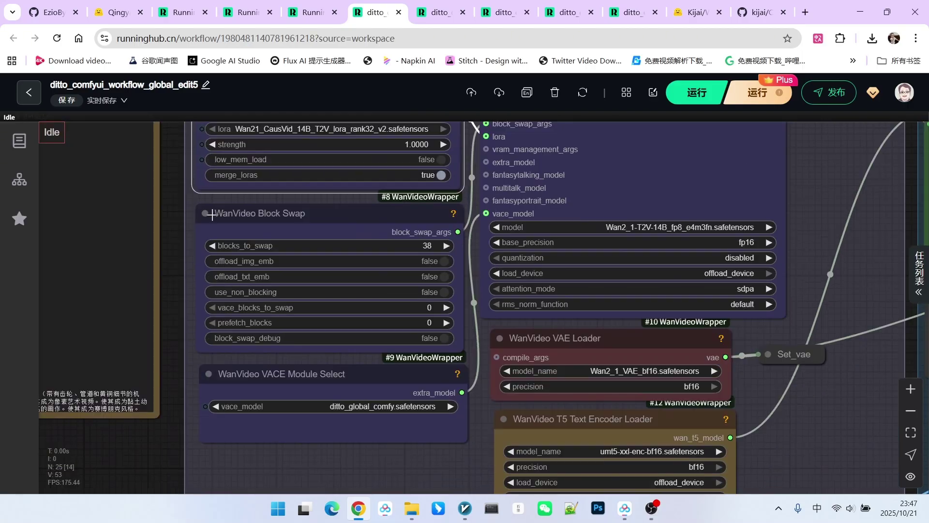
left_click(297, 217)
scroll(431, 223, "up", 2)
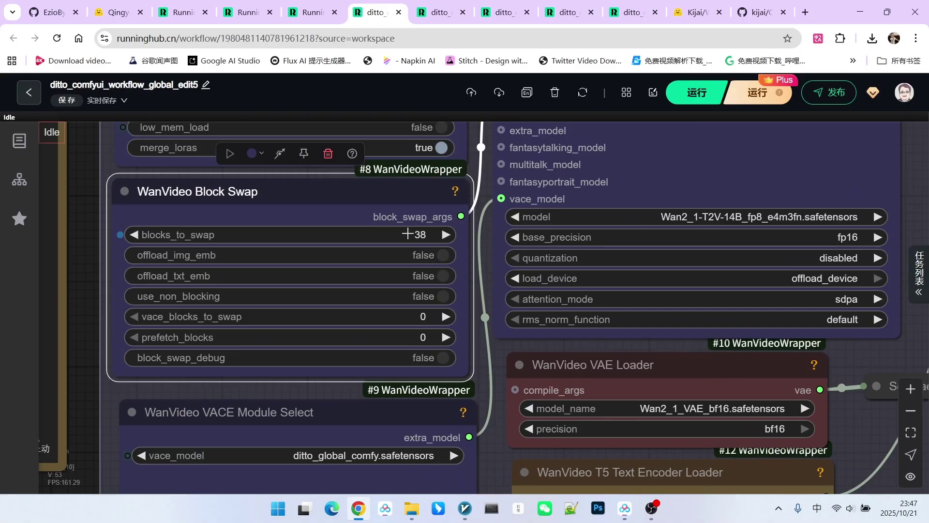
scroll(329, 232, "down", 2)
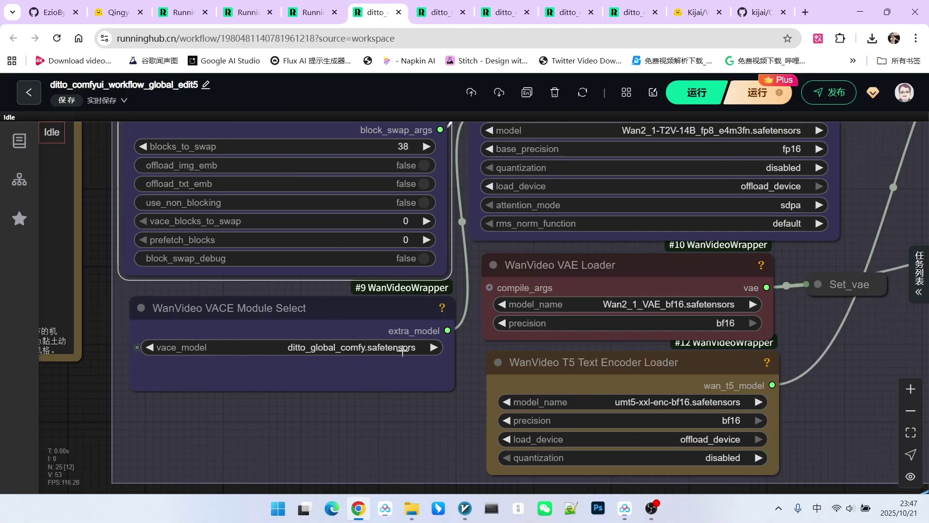
Step: Scroll the Ditto README through Download Models to the Citation and Acknowledgments sections
key("ctrl+1")
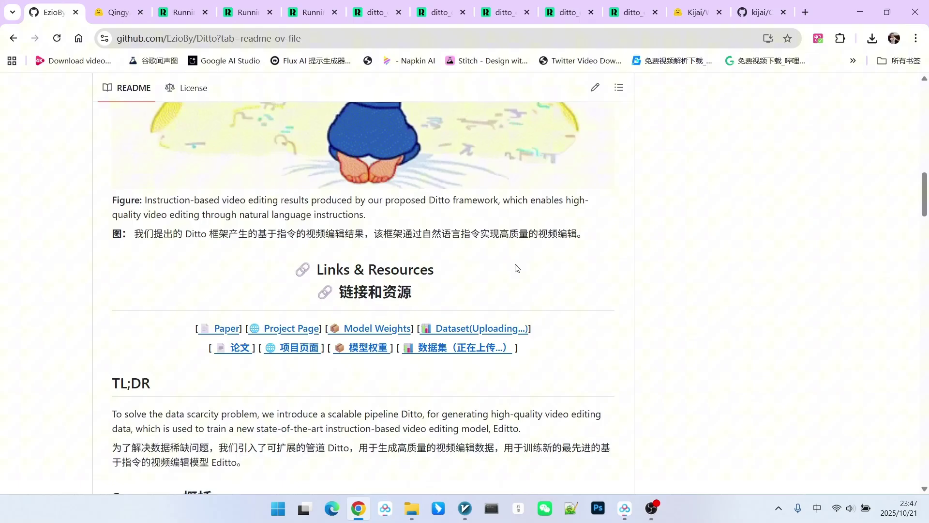
scroll(516, 268, "down", 5)
scroll(517, 268, "down", 5)
scroll(516, 268, "down", 5)
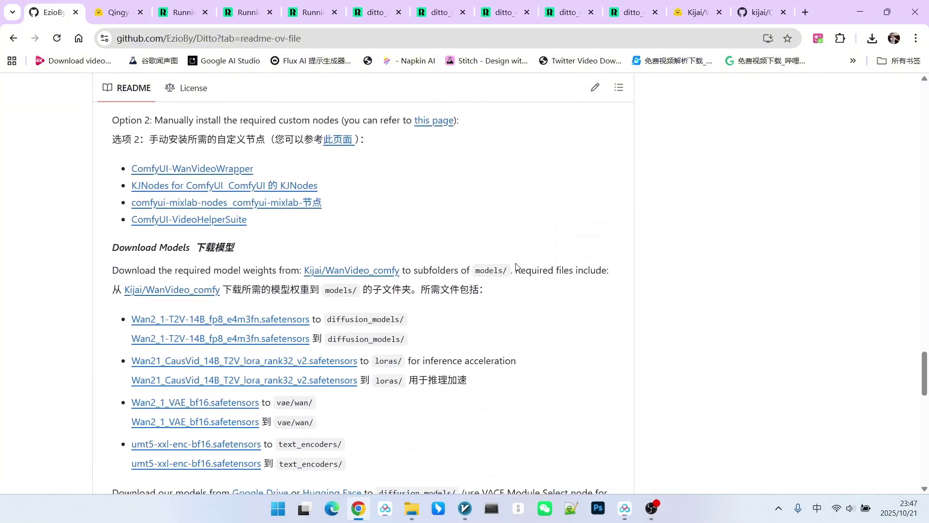
scroll(516, 268, "down", 5)
scroll(516, 264, "down", 5)
scroll(678, 312, "up", 5)
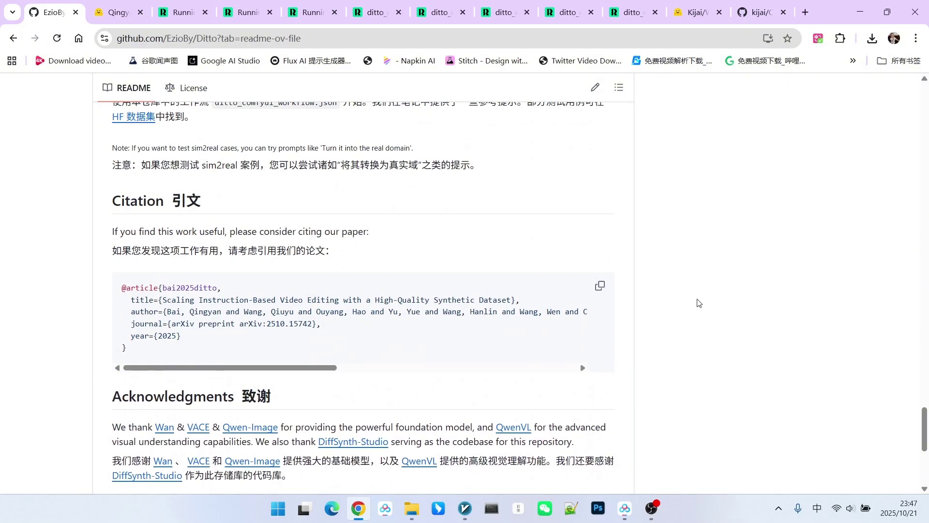
scroll(693, 305, "up", 3)
scroll(693, 305, "up", 3)
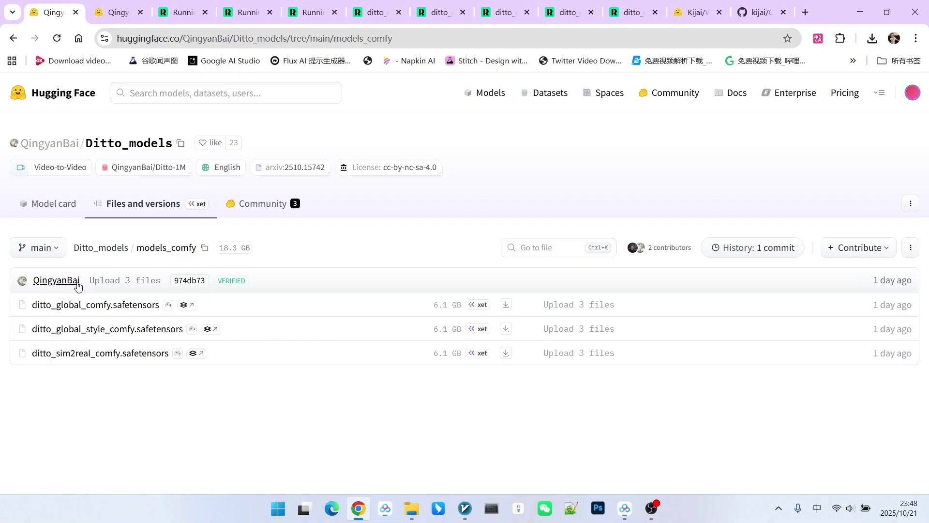
Step: Inspect global_edit5's T5 Text Encoder Loader and VACE Module Select (ditto_global_comfy.safetensors) nodes
key("ctrl+6")
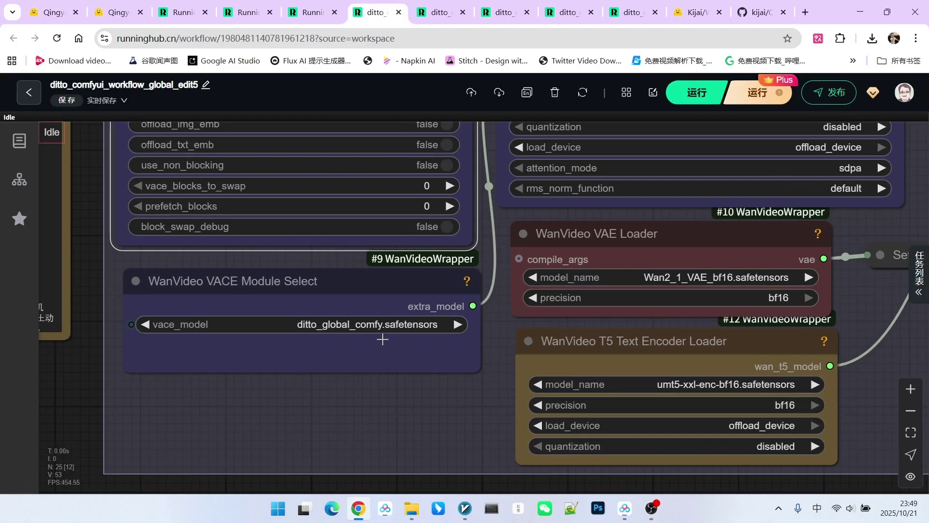
scroll(368, 339, "down", 4)
scroll(646, 349, "up", 2)
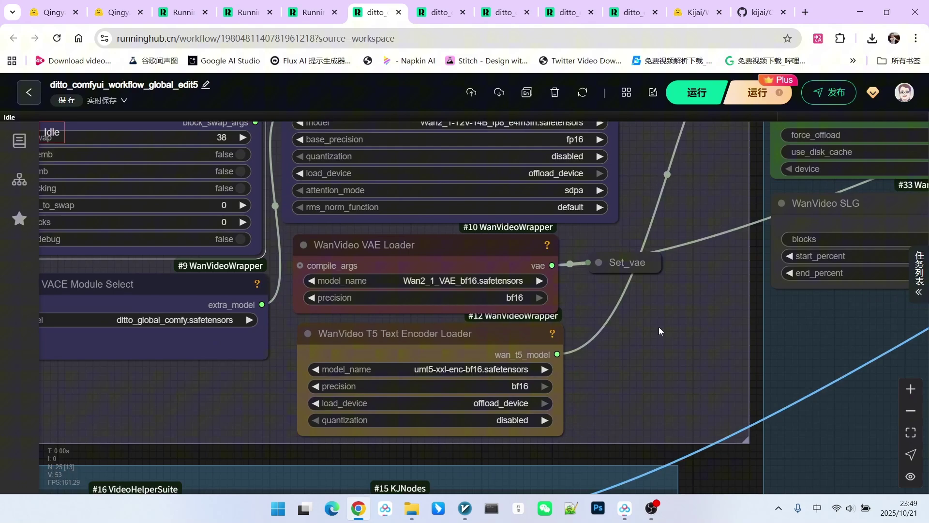
scroll(406, 245, "up", 1)
left_click_drag(406, 245, 411, 241)
left_click_drag(472, 357, 466, 353)
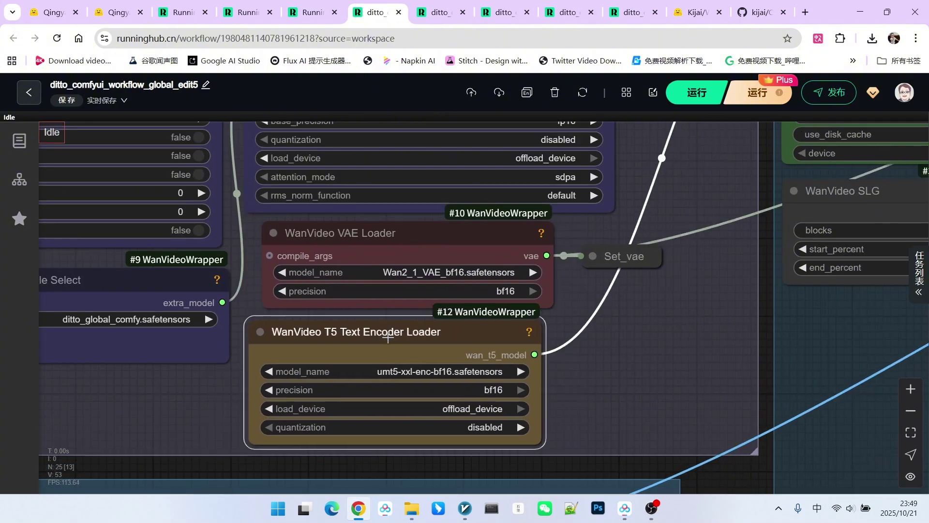
scroll(466, 353, "down", 2)
scroll(627, 347, "down", 1)
left_click_drag(658, 338, 616, 184)
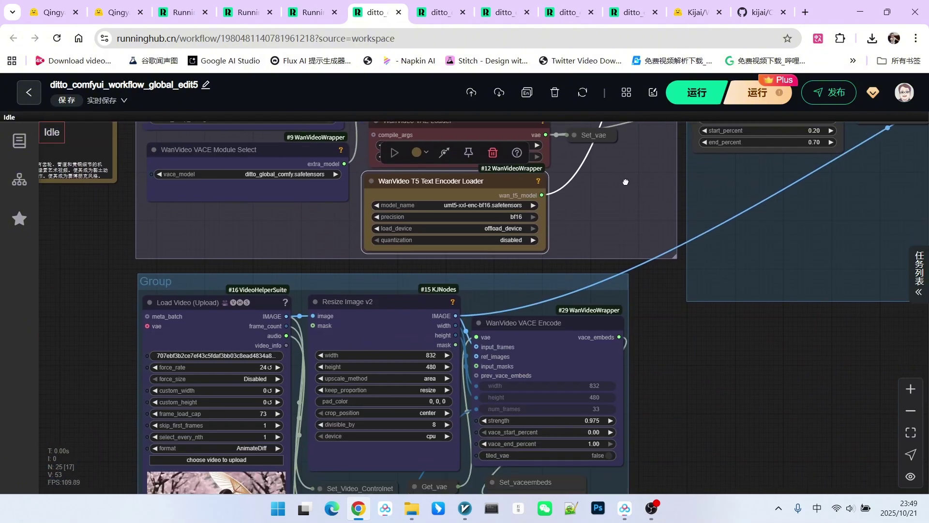
scroll(354, 327, "up", 3)
left_click(354, 327)
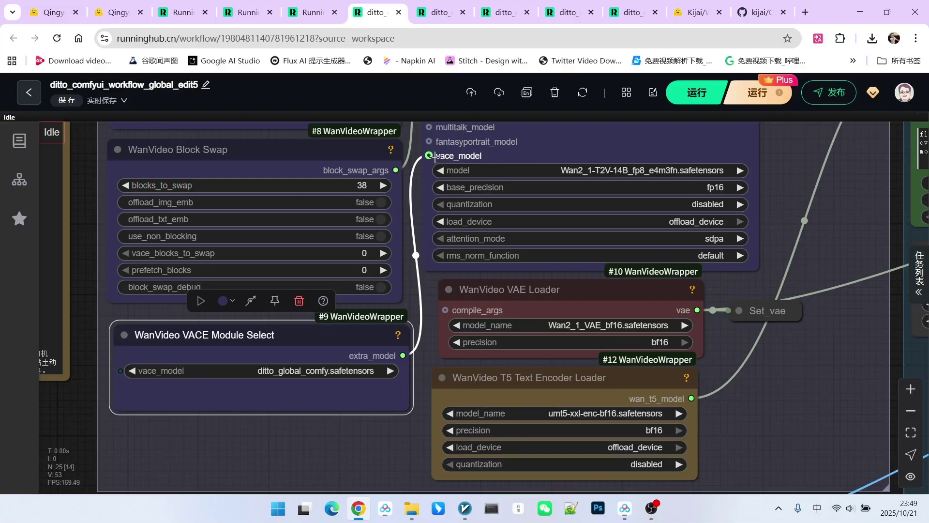
scroll(434, 156, "down", 2)
Step: Inspect the Resize Image v2 (832×480) and VACE Encode nodes, moving Set_vaceembeds beneath VACE Encode
scroll(425, 178, "up", 2)
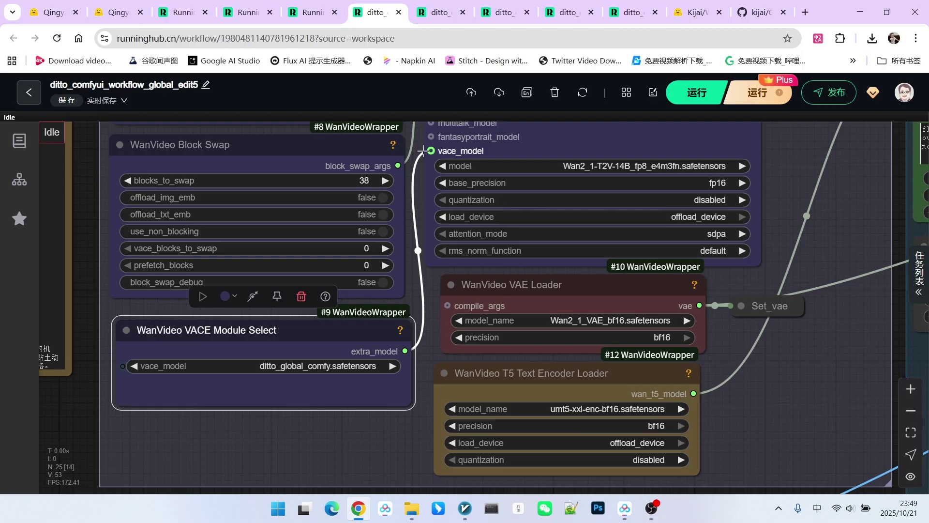
scroll(378, 344, "down", 1)
left_click_drag(378, 343, 479, 177)
scroll(479, 177, "up", 1)
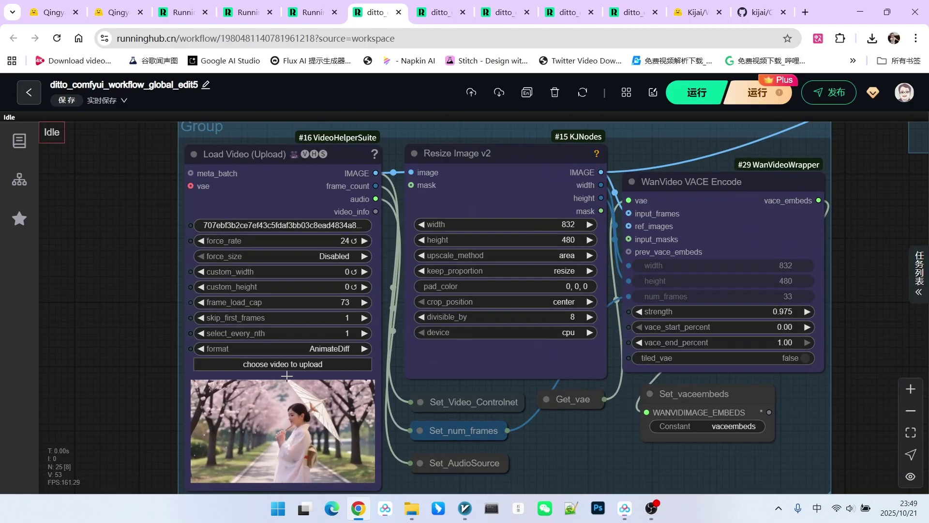
left_click(478, 178)
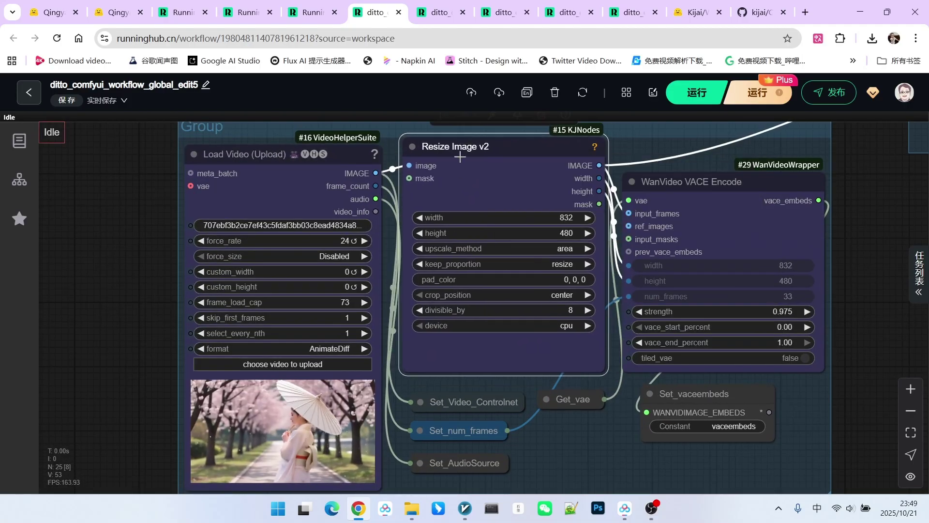
left_click_drag(547, 225, 443, 204)
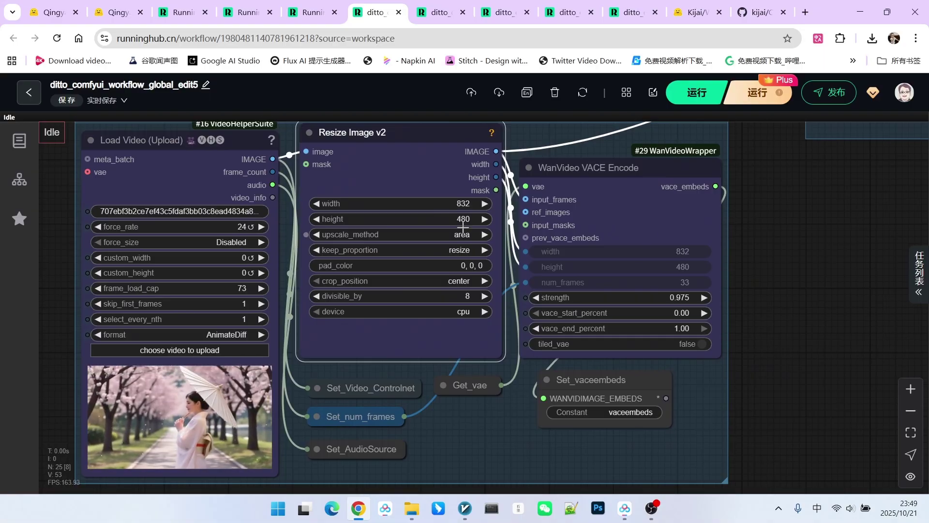
scroll(422, 248, "down", 2)
left_click(464, 178)
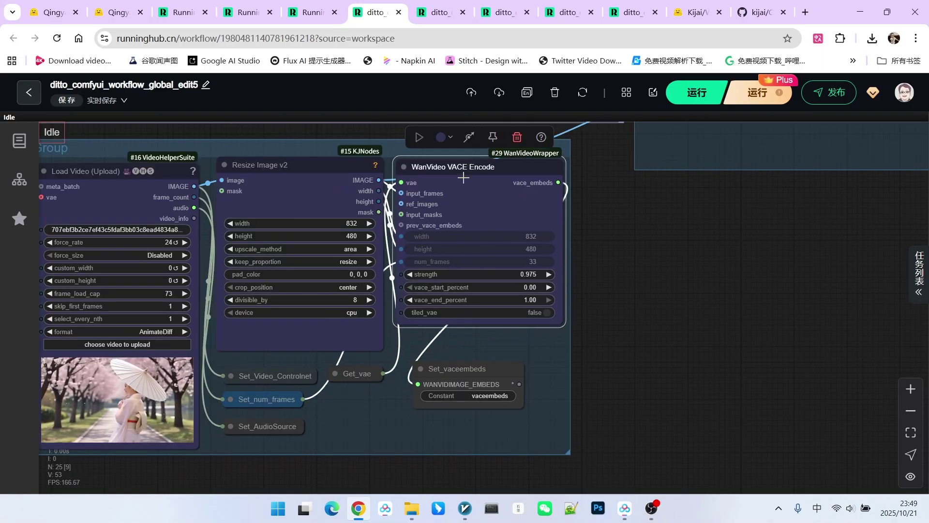
left_click_drag(470, 375, 456, 344)
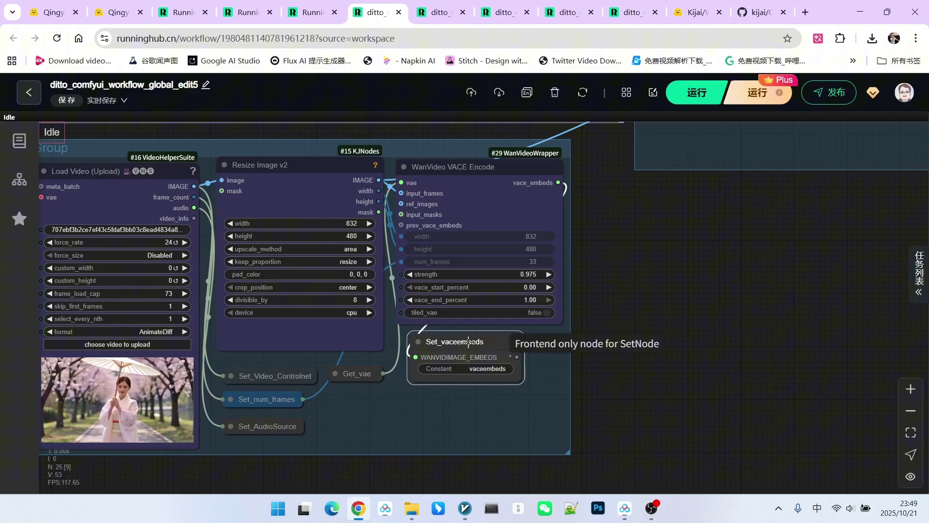
Step: Bring up WanVideo TextEncode and focus its regal red-and-gold attire prompt
scroll(525, 371, "up", 2)
scroll(545, 342, "down", 2)
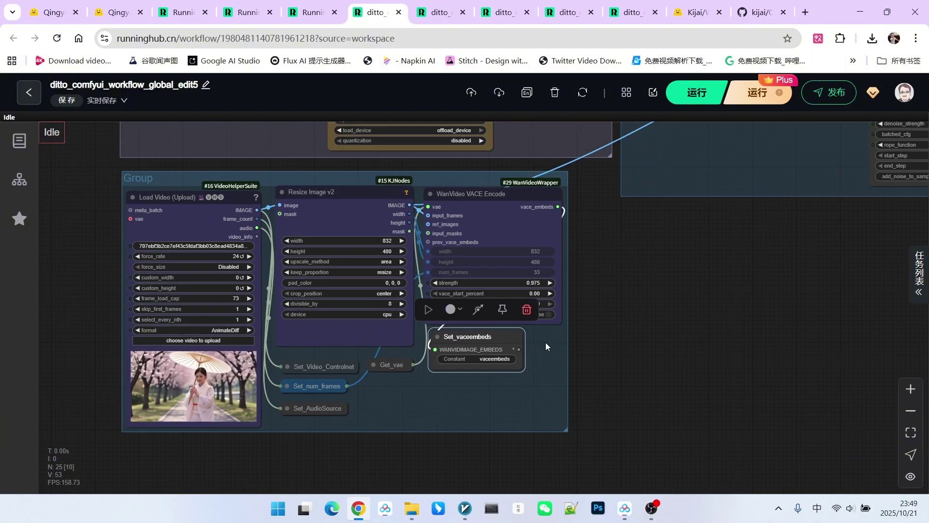
left_click_drag(643, 280, 442, 404)
scroll(406, 433, "up", 2)
scroll(405, 432, "up", 2)
left_click(309, 199)
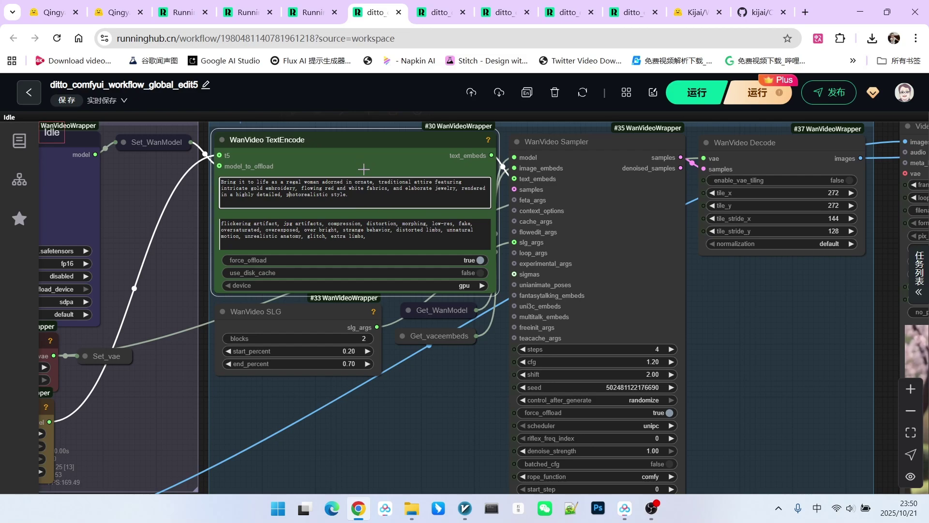
Step: Compare the two Video Combine previews, then move on to the global_edit workflow tab
scroll(498, 238, "down", 3)
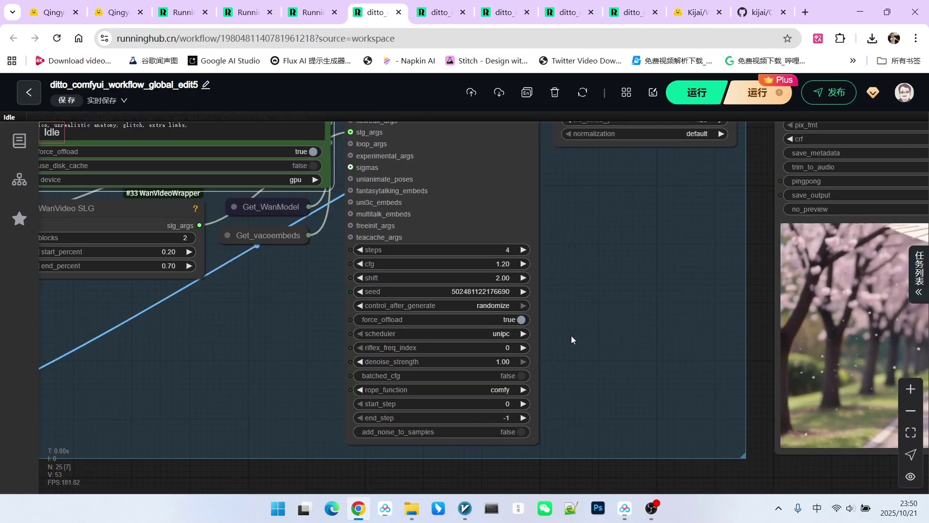
scroll(572, 340, "up", 2)
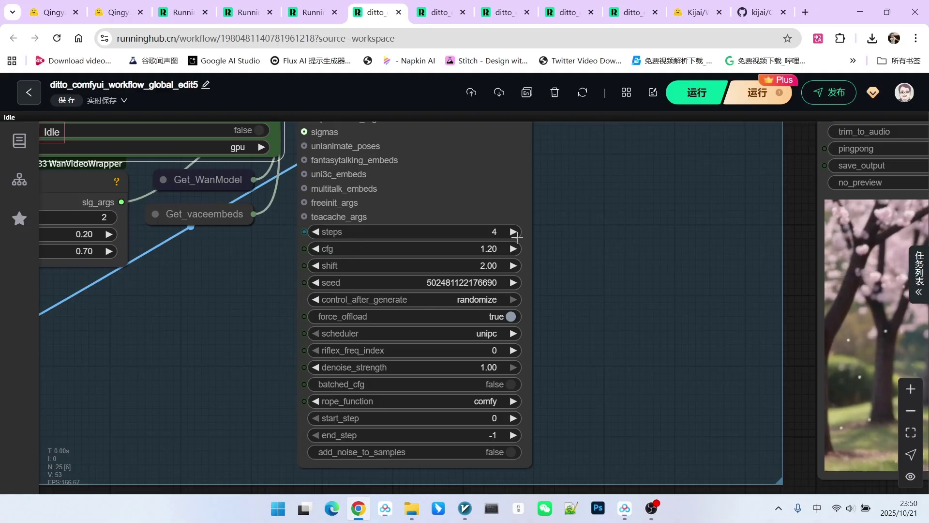
scroll(502, 237, "down", 1)
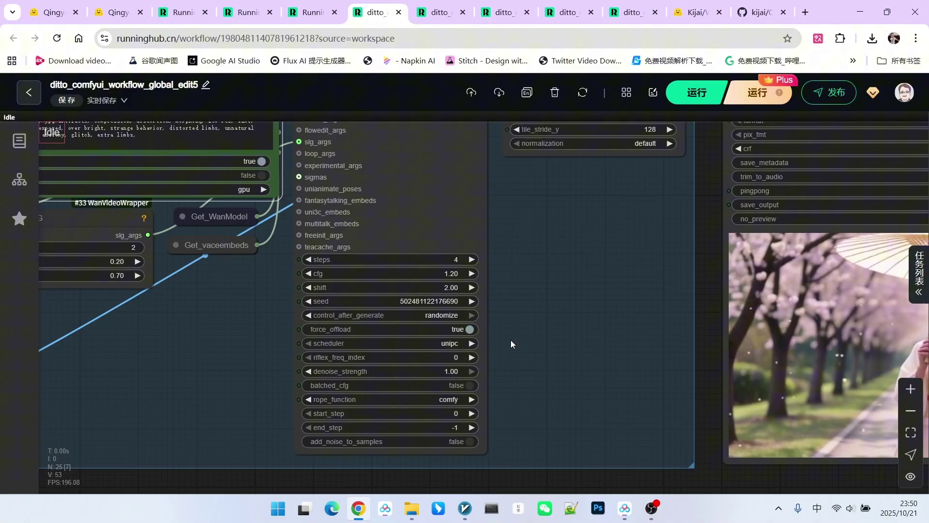
scroll(666, 434, "down", 5)
left_click_drag(666, 434, 567, 424)
scroll(644, 380, "up", 3)
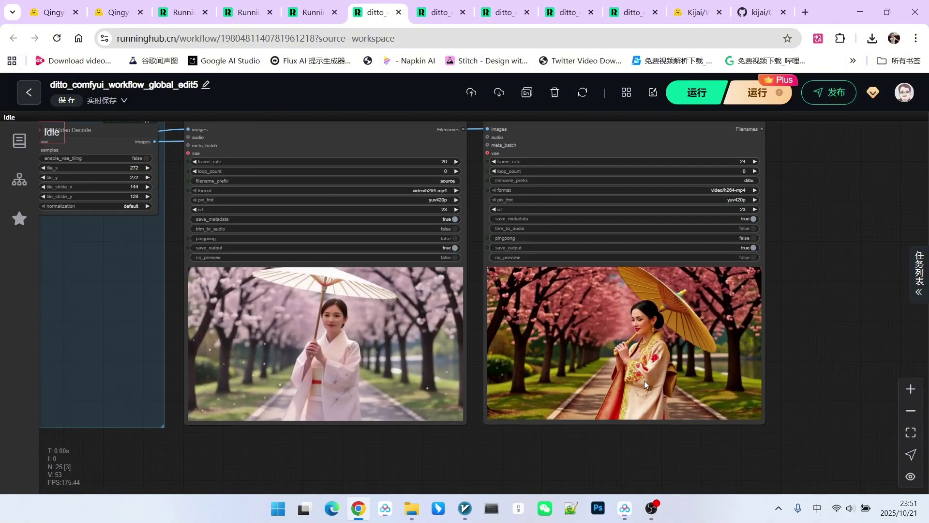
scroll(562, 302, "up", 1)
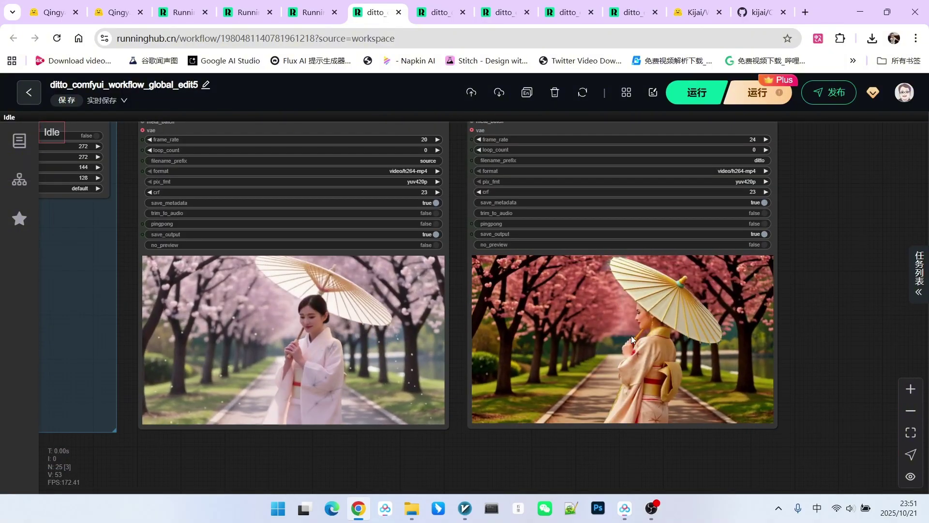
scroll(640, 324, "up", 1)
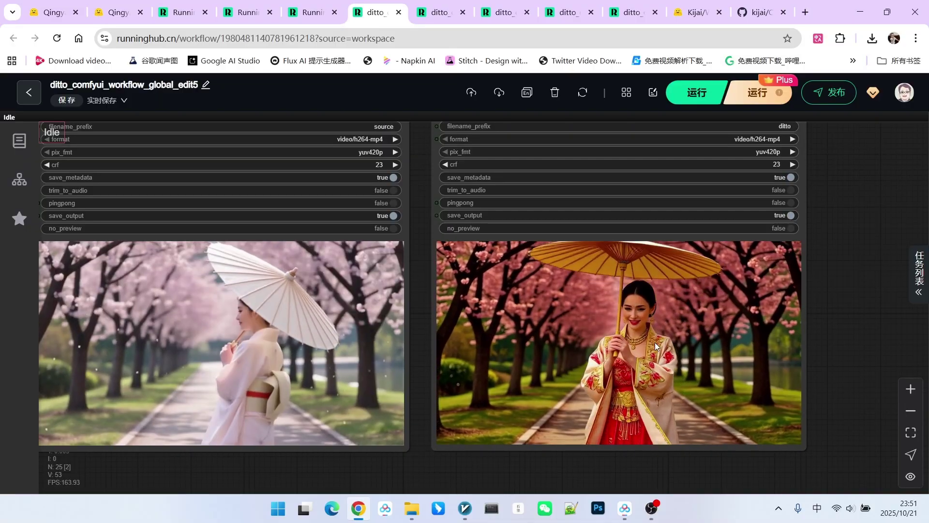
key("ctrl+Tab")
key("ctrl+Tab")
key("ctrl+Tab")
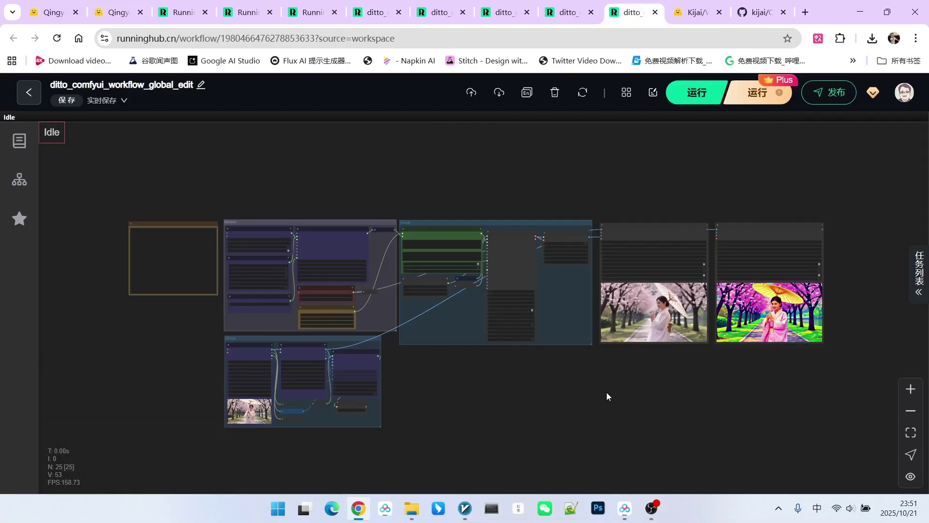
scroll(329, 237, "up", 4)
scroll(373, 259, "up", 15)
left_click(372, 259)
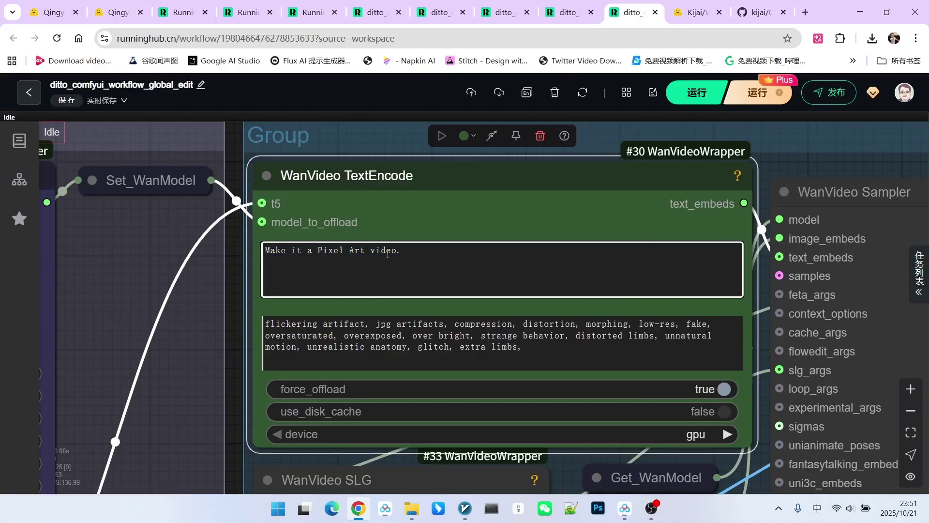
scroll(339, 249, "down", 6)
scroll(547, 303, "down", 3)
scroll(547, 302, "down", 3)
left_click_drag(743, 425, 443, 420)
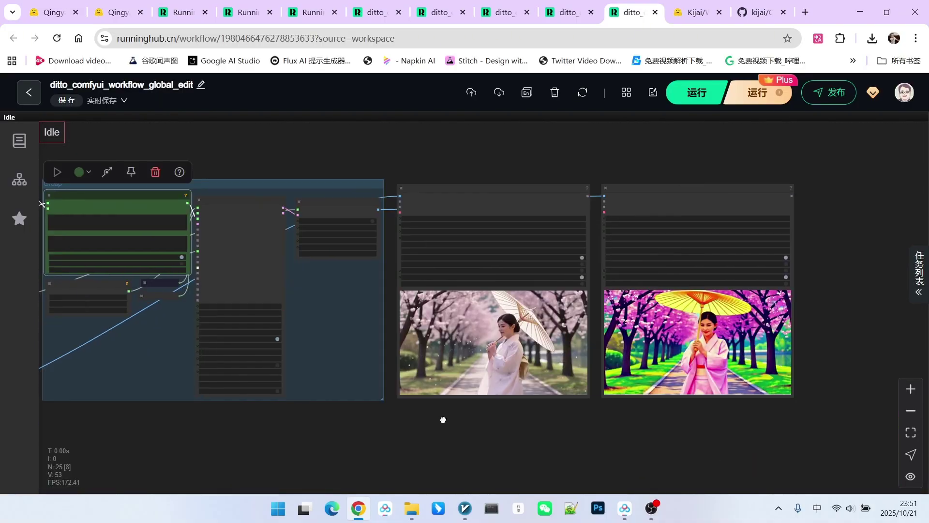
scroll(620, 339, "up", 4)
scroll(618, 320, "up", 4)
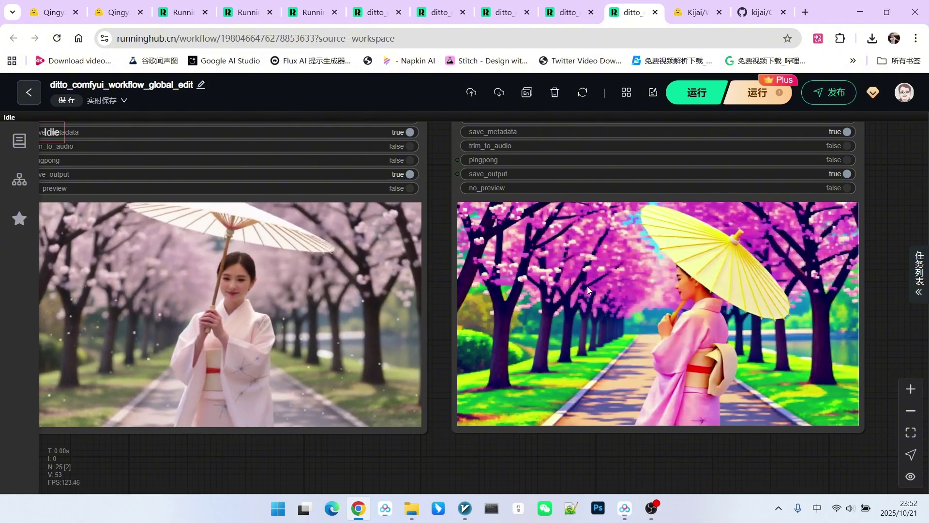
scroll(556, 324, "down", 10)
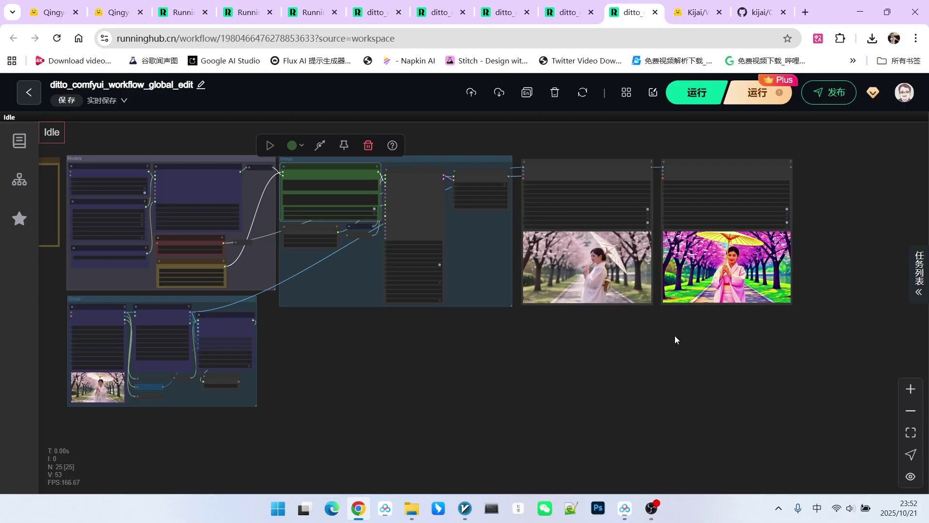
left_click(567, 14)
Step: Zoom around the edit1 canvas to read the pencil-sketch prompt
scroll(687, 382, "down", 2)
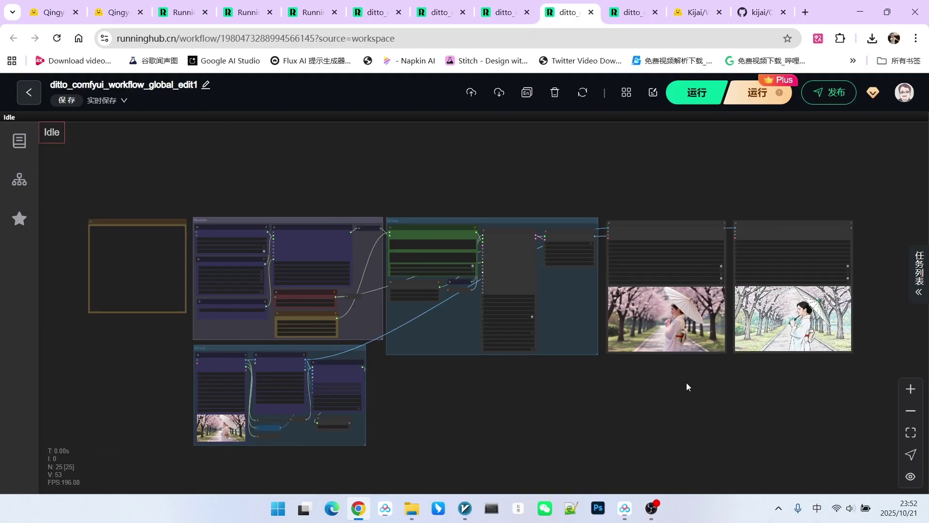
scroll(795, 304, "up", 3)
scroll(775, 286, "up", 3)
scroll(755, 367, "down", 3)
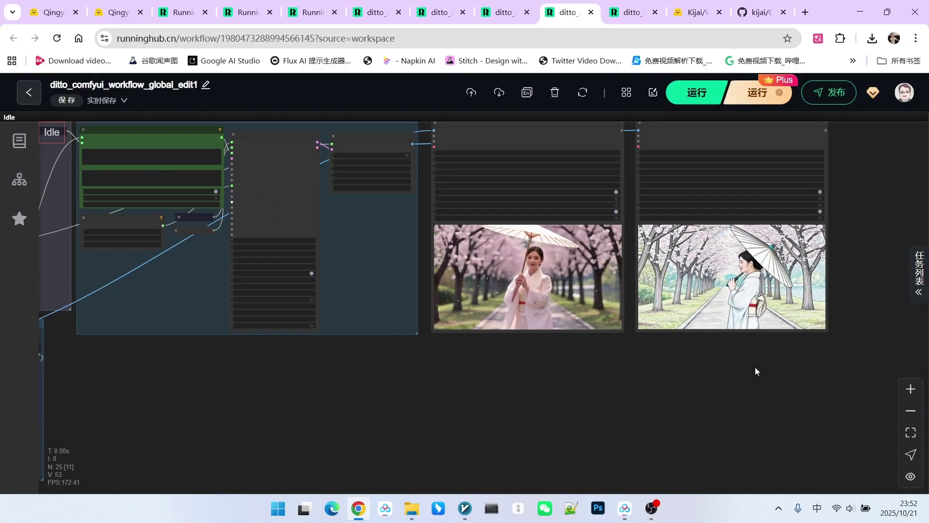
scroll(738, 389, "up", 3)
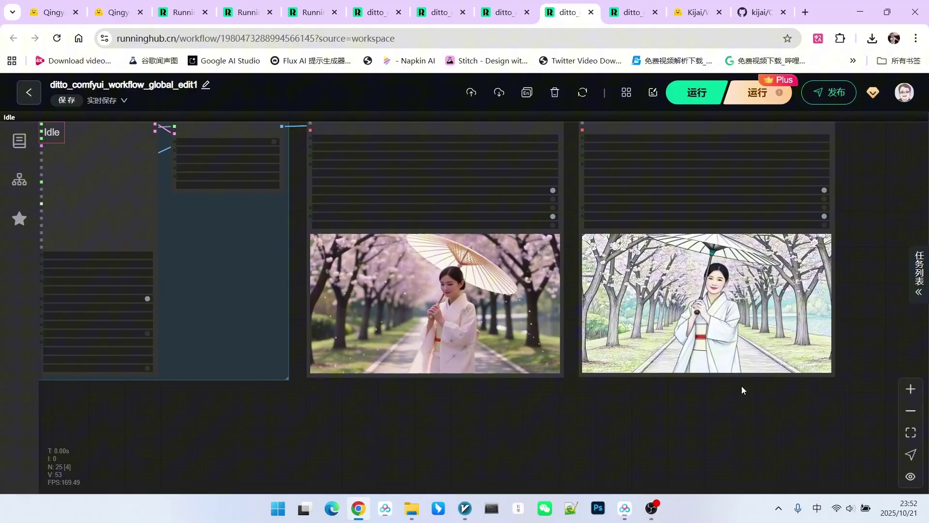
scroll(743, 366, "down", 2)
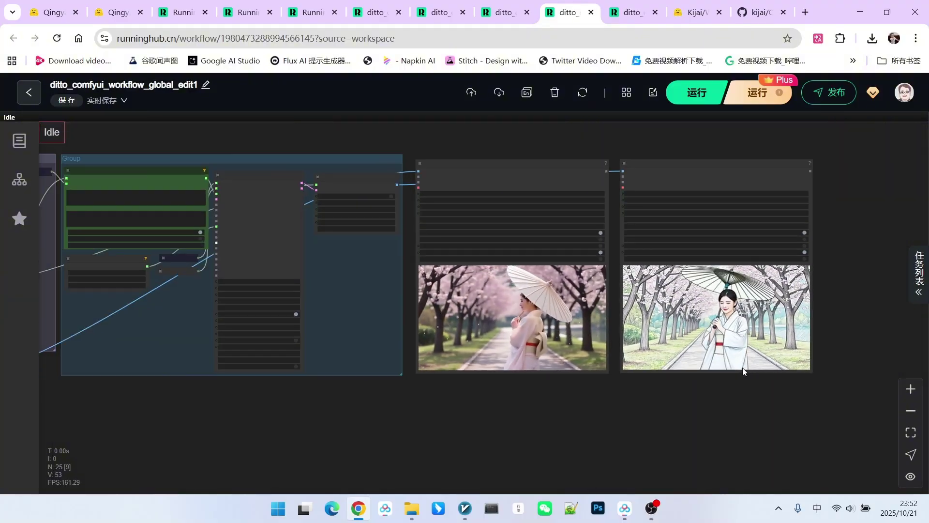
scroll(726, 300, "up", 3)
scroll(713, 260, "down", 4)
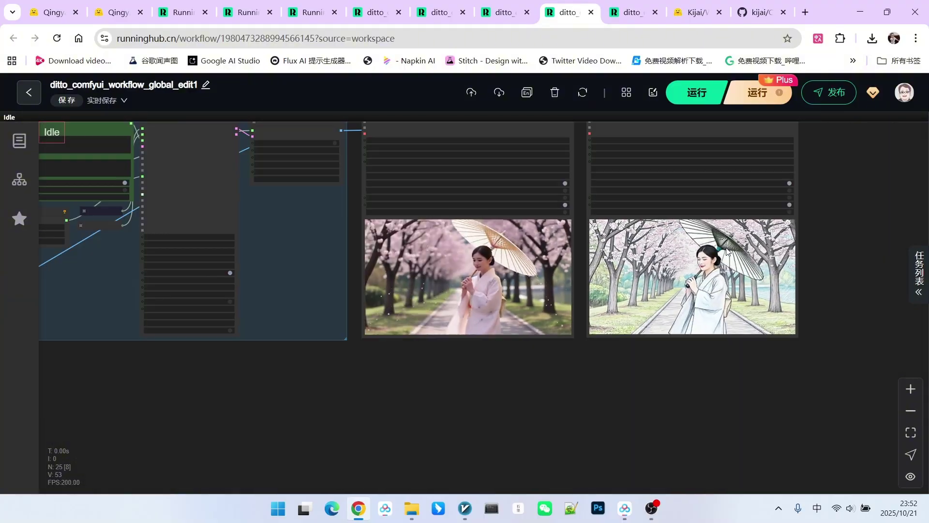
scroll(713, 260, "down", 4)
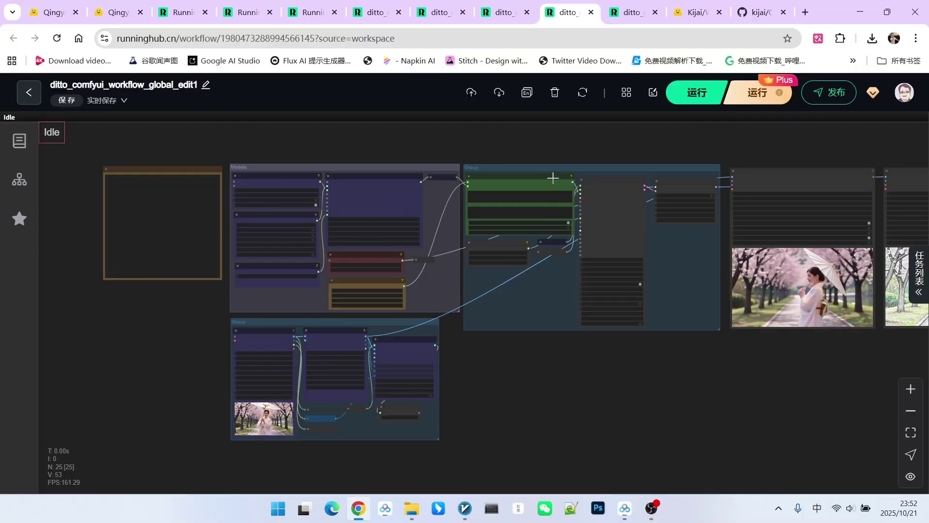
scroll(553, 179, "up", 5)
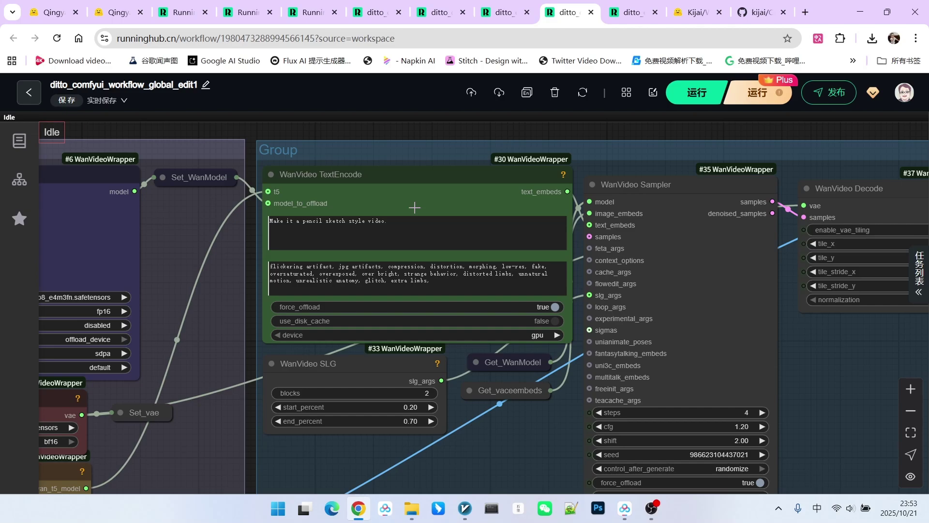
scroll(415, 207, "down", 5)
scroll(414, 208, "down", 3)
Step: Compare the pencil-sketch preview with the source video, then move to the global_edit2 workflow
left_click_drag(743, 415, 585, 410)
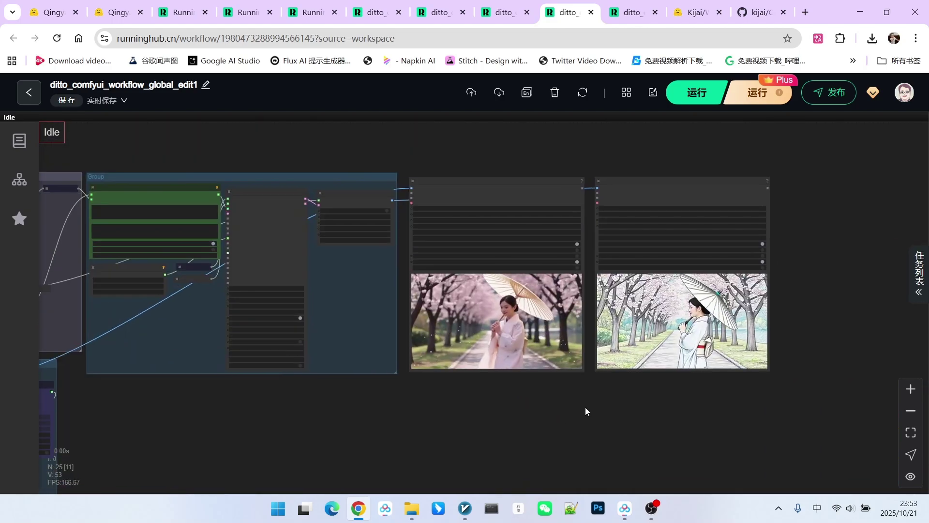
scroll(585, 410, "up", 3)
scroll(683, 369, "up", 3)
scroll(699, 413, "up", 1)
scroll(704, 426, "up", 2)
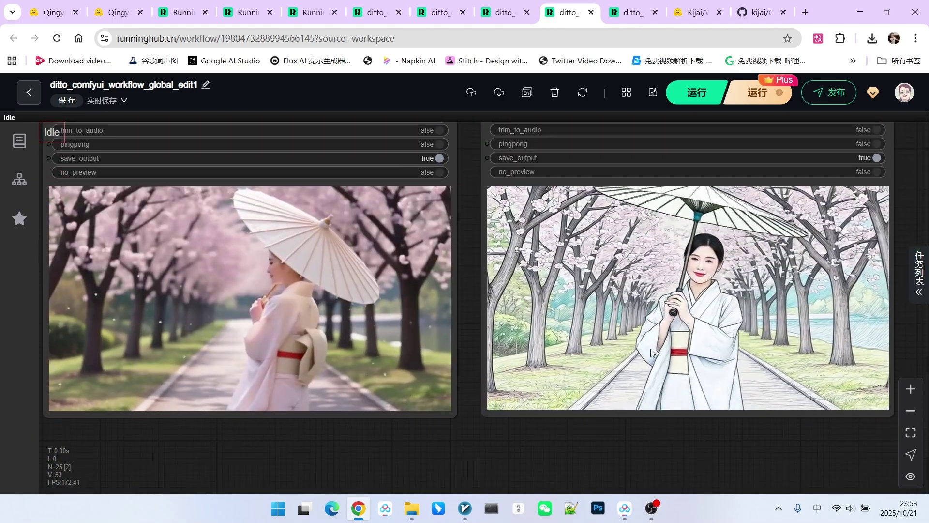
scroll(591, 248, "down", 5)
mouse_move(532, 334)
left_mouse_down()
mouse_move(571, 350)
mouse_move(628, 335)
mouse_move(654, 350)
left_mouse_up()
scroll(628, 335, "down", 1)
scroll(627, 335, "down", 1)
scroll(627, 335, "up", 2)
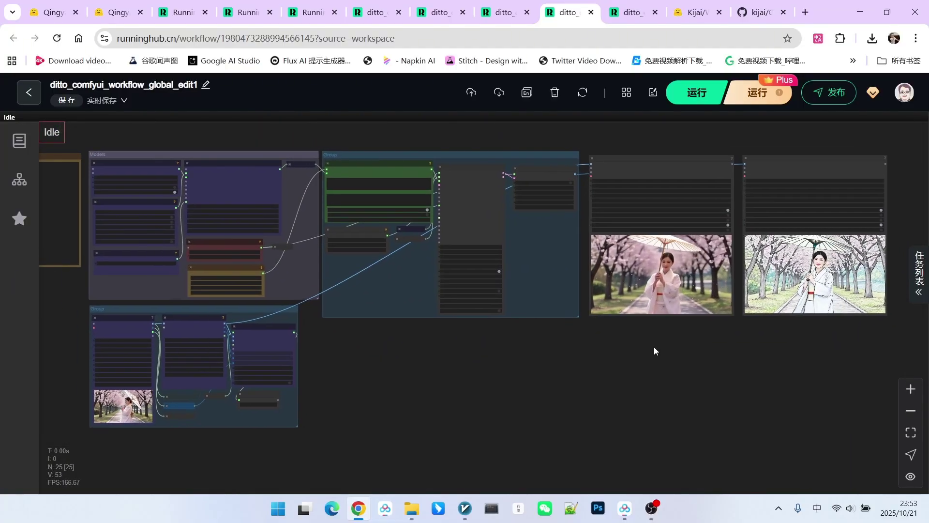
left_click(502, 14)
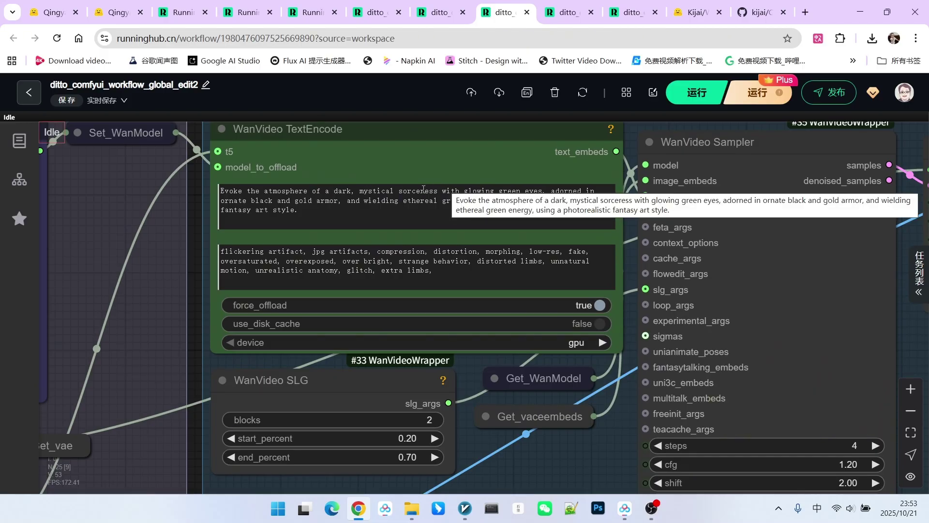
Step: Read the dark green-eyed sorceress prompt and bring the two output videos into view
left_click(355, 204)
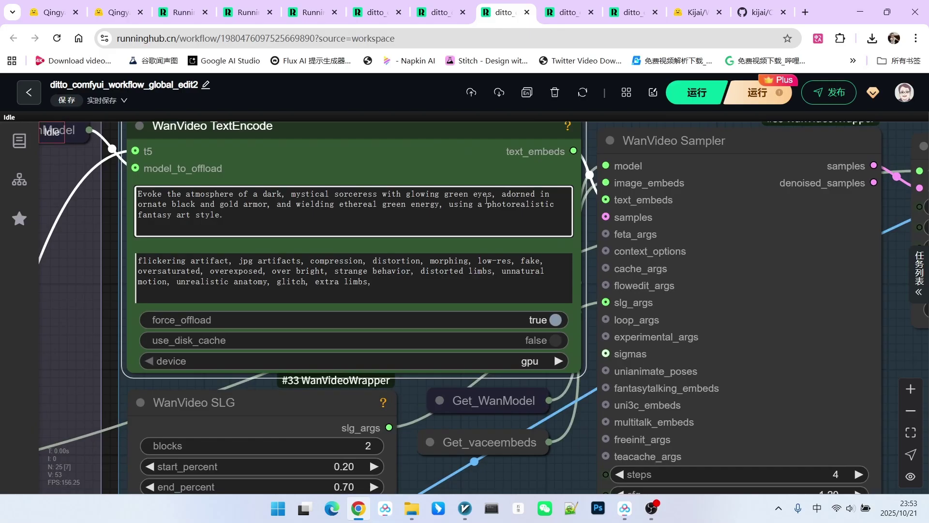
scroll(406, 202, "down", 2)
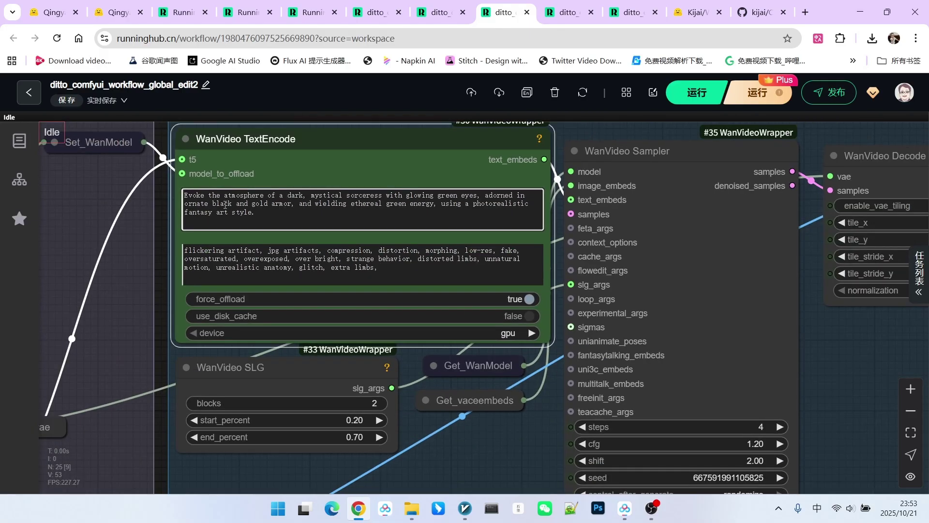
left_click_drag(322, 208, 466, 449)
scroll(591, 395, "up", 2)
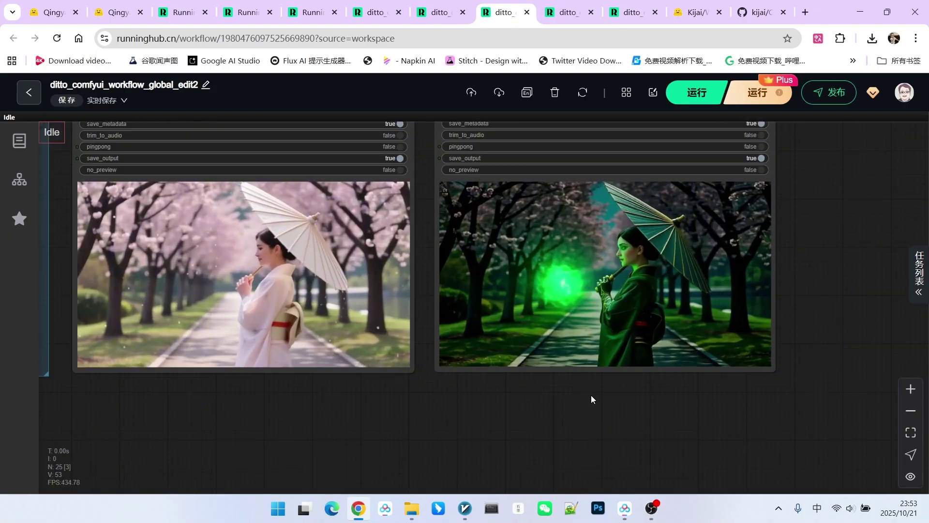
scroll(591, 395, "up", 1)
Step: Compare the sorceress restyle with the kimono source, then move to the global_edit4 workflow
left_click_drag(623, 401, 665, 415)
scroll(664, 411, "down", 1)
scroll(663, 395, "up", 1)
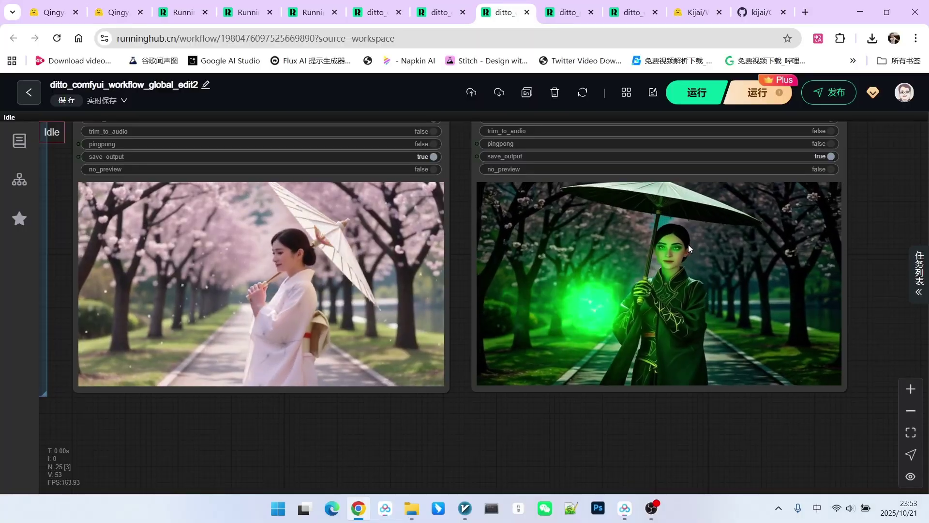
scroll(693, 253, "up", 2)
scroll(641, 261, "down", 1)
scroll(649, 249, "down", 2)
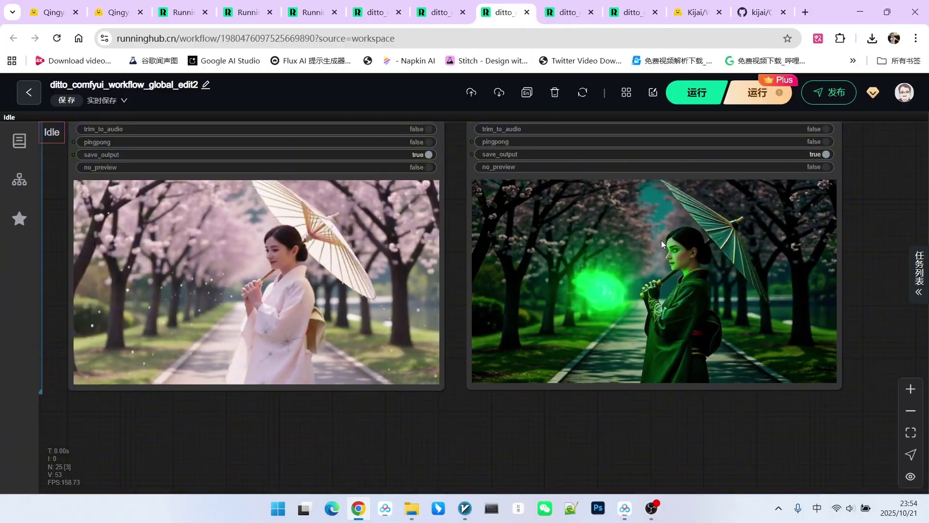
scroll(661, 240, "down", 2)
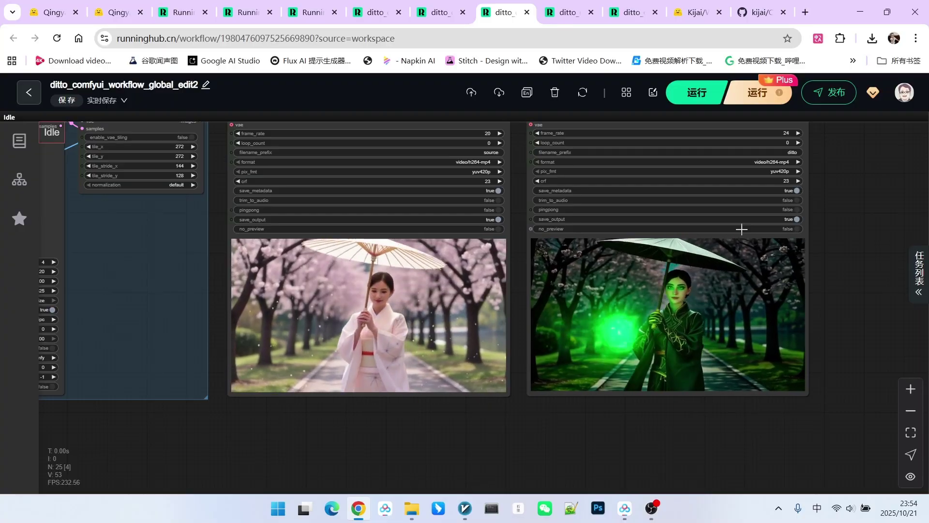
key("ctrl+Page_Up")
scroll(489, 155, "right", 2)
scroll(510, 217, "down", 1)
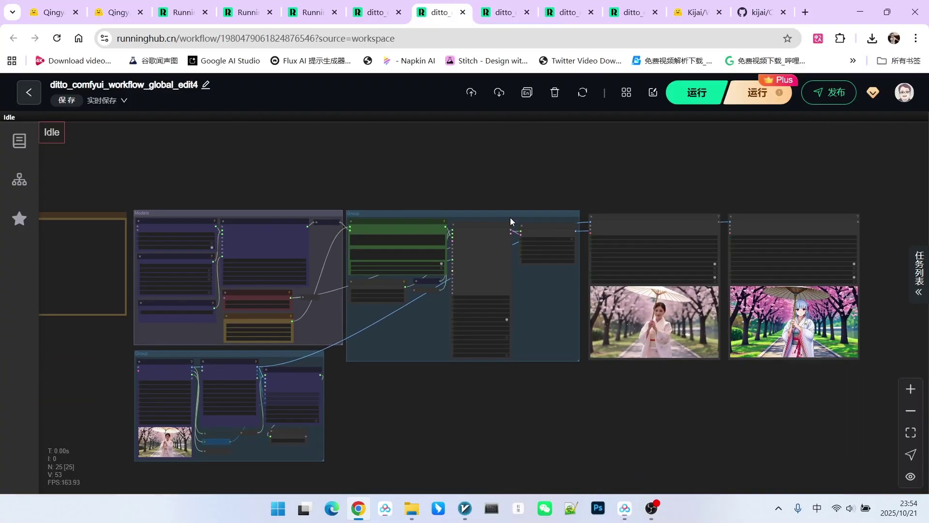
scroll(702, 392, "right", 3)
scroll(813, 323, "up", 3)
scroll(808, 280, "up", 3)
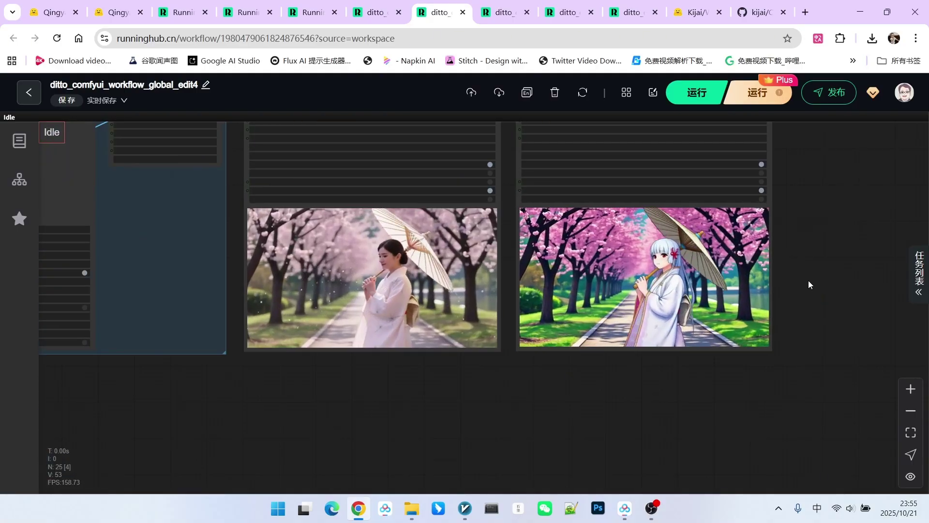
scroll(808, 280, "up", 2)
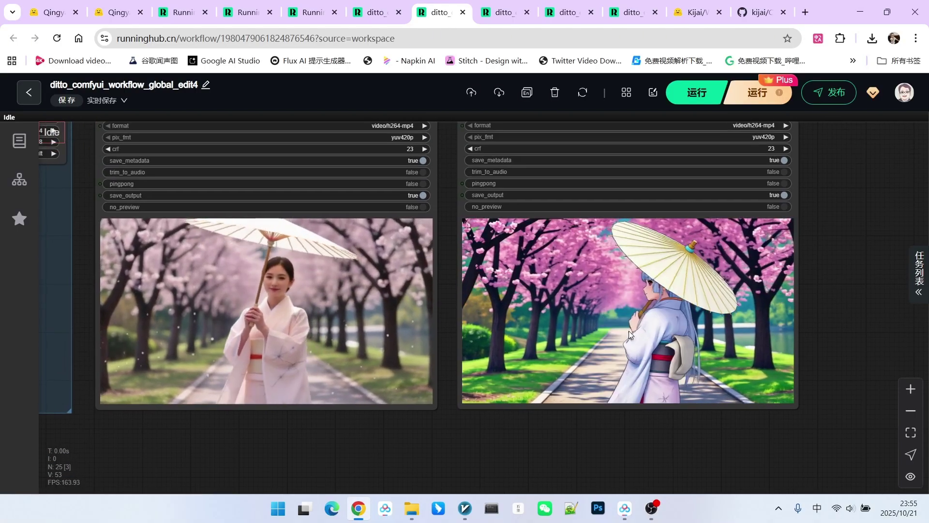
scroll(710, 315, "down", 5)
scroll(663, 353, "up", 2)
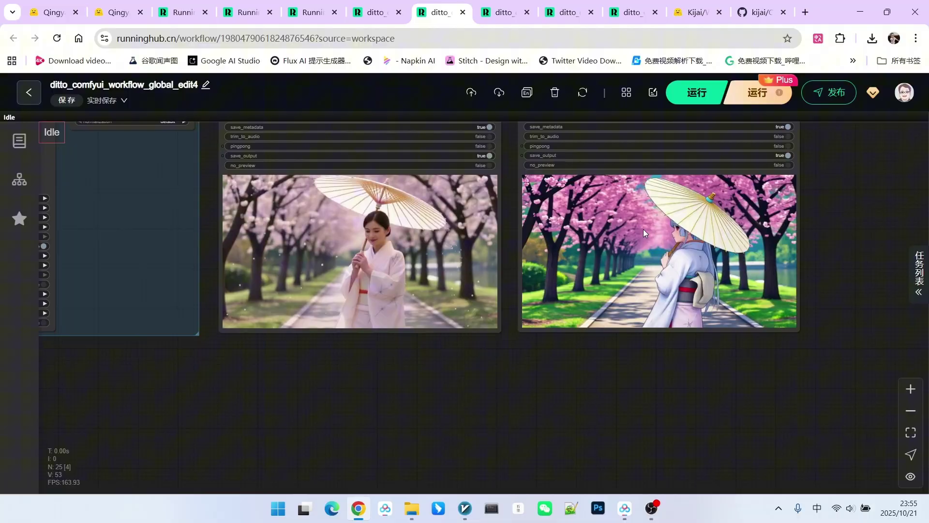
scroll(564, 275, "down", 4)
left_click_drag(483, 346, 664, 416)
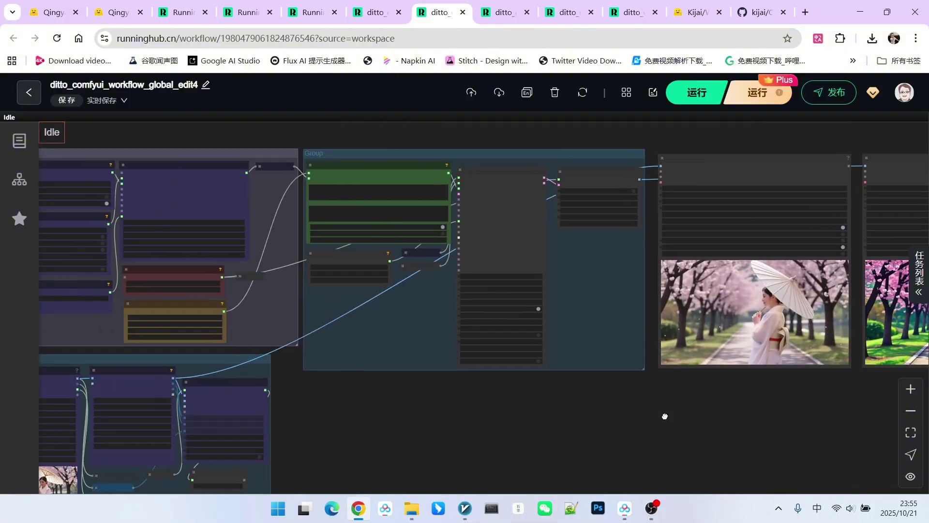
scroll(400, 171, "up", 5)
triple_click(250, 222)
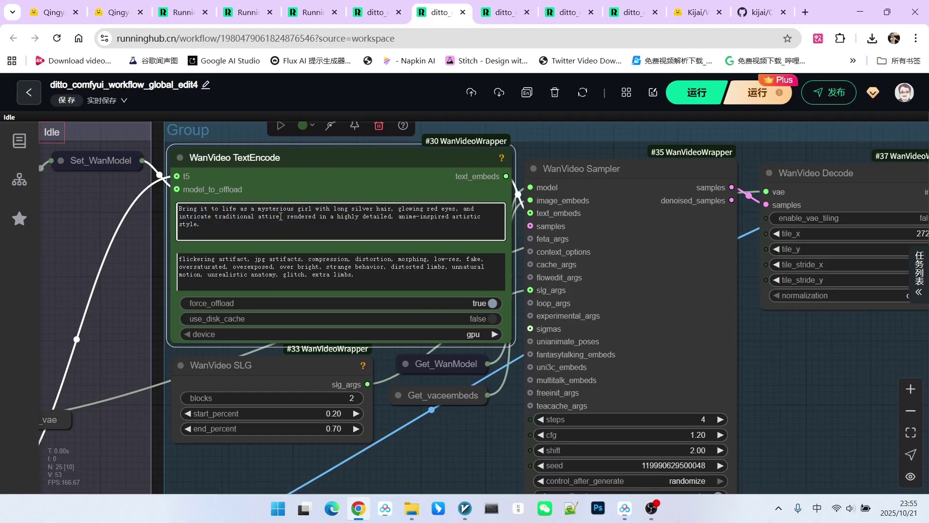
scroll(139, 213, "down", 5)
scroll(755, 315, "up", 3)
scroll(773, 320, "up", 1)
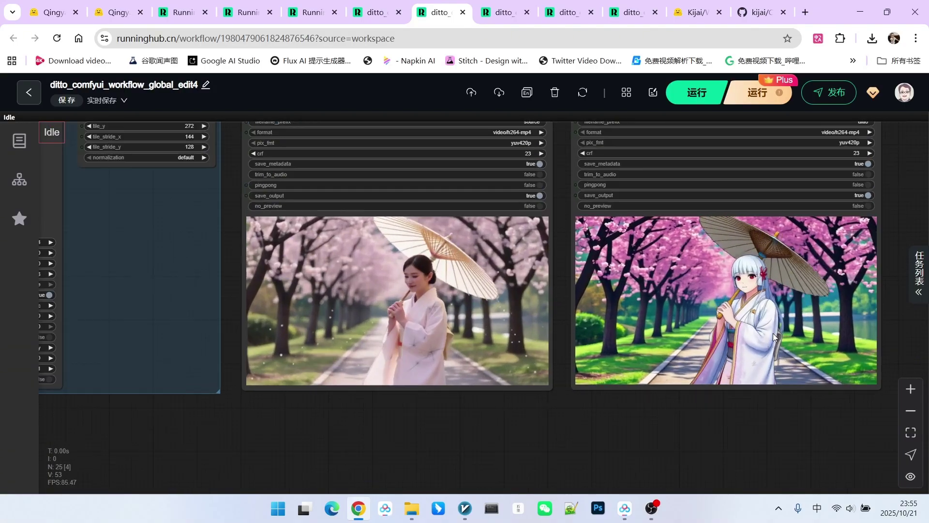
scroll(773, 319, "up", 1)
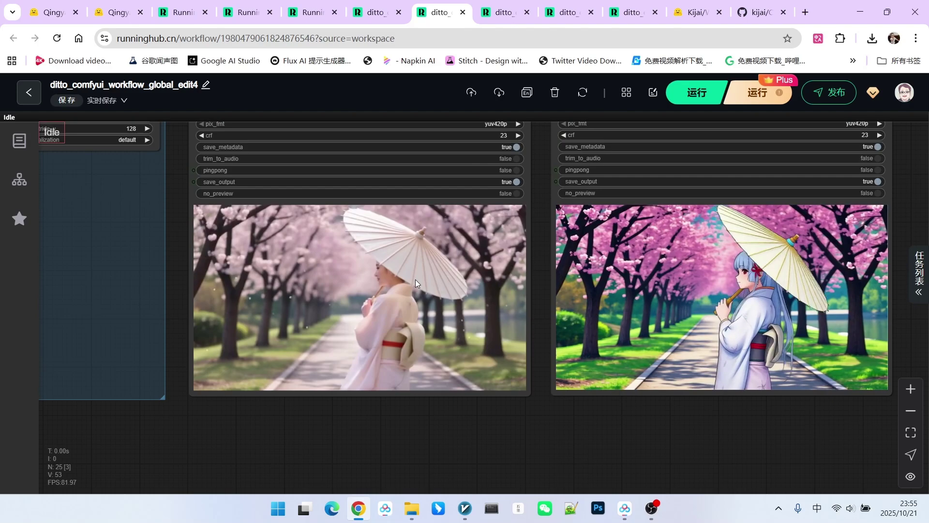
scroll(777, 295, "up", 1)
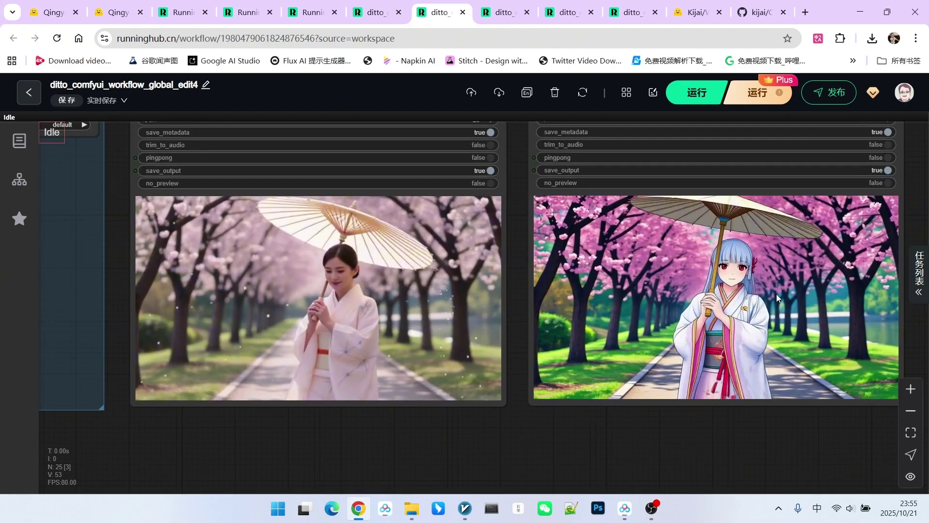
scroll(778, 288, "up", 1)
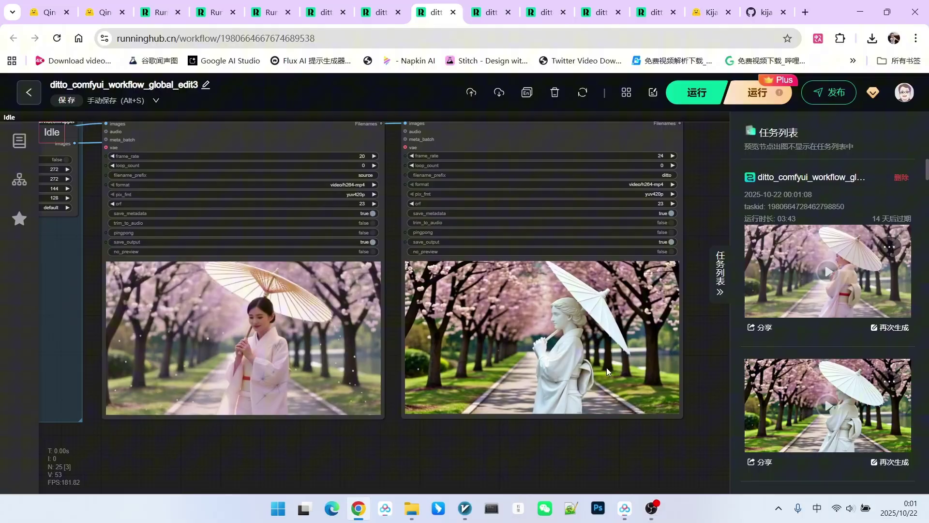
scroll(499, 370, "up", 1)
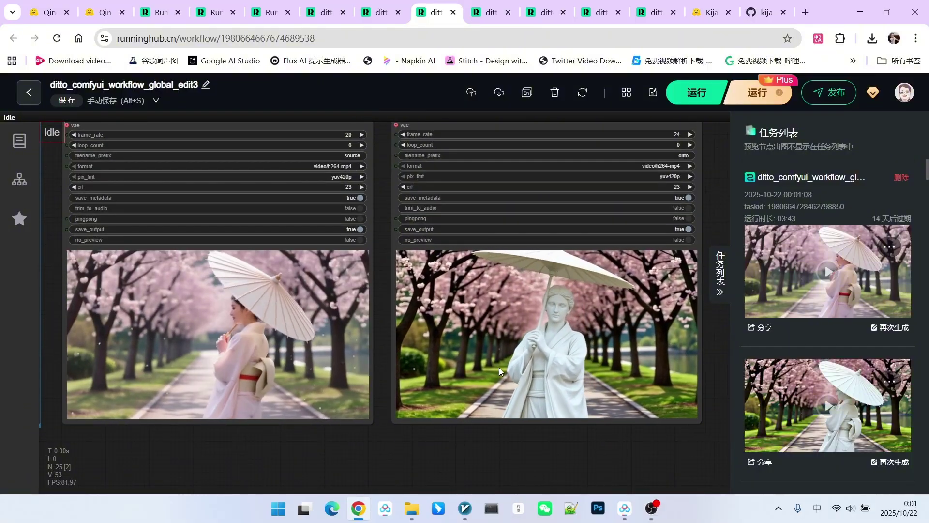
scroll(286, 334, "down", 1)
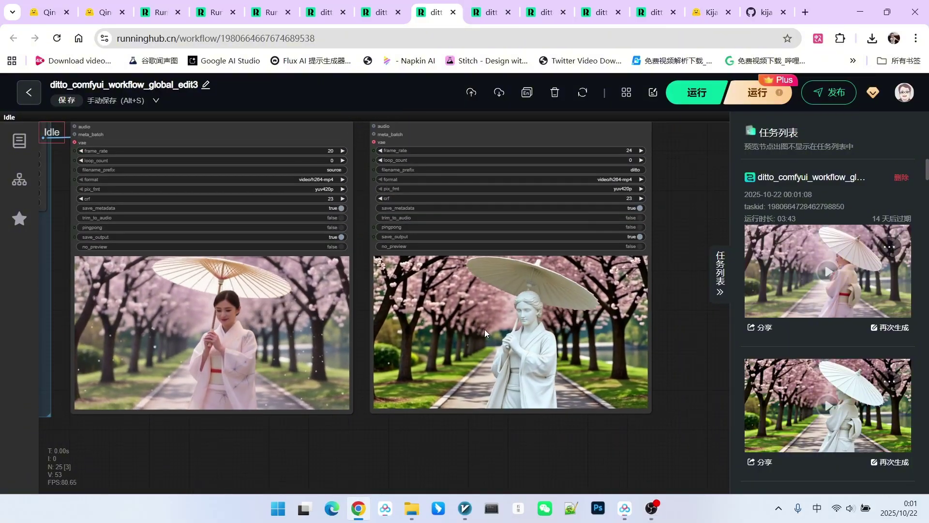
scroll(555, 322, "up", 1)
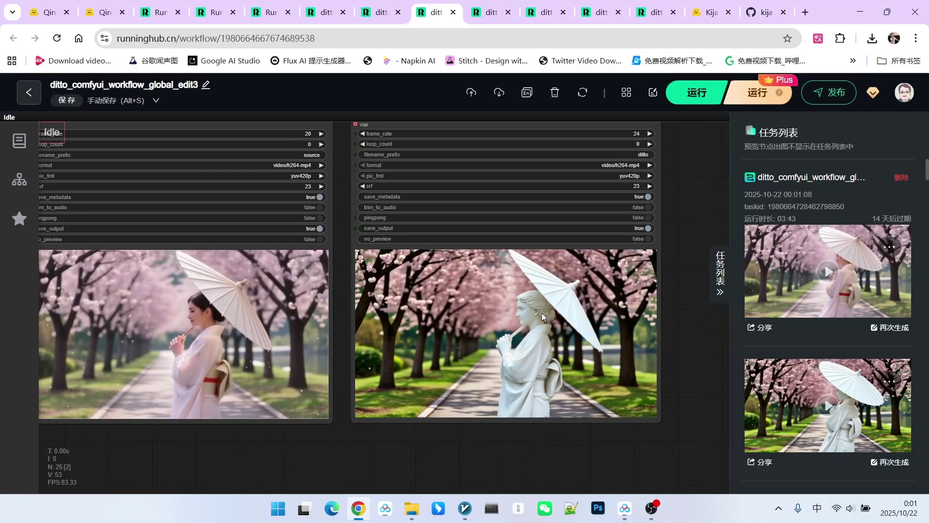
scroll(554, 322, "down", 2)
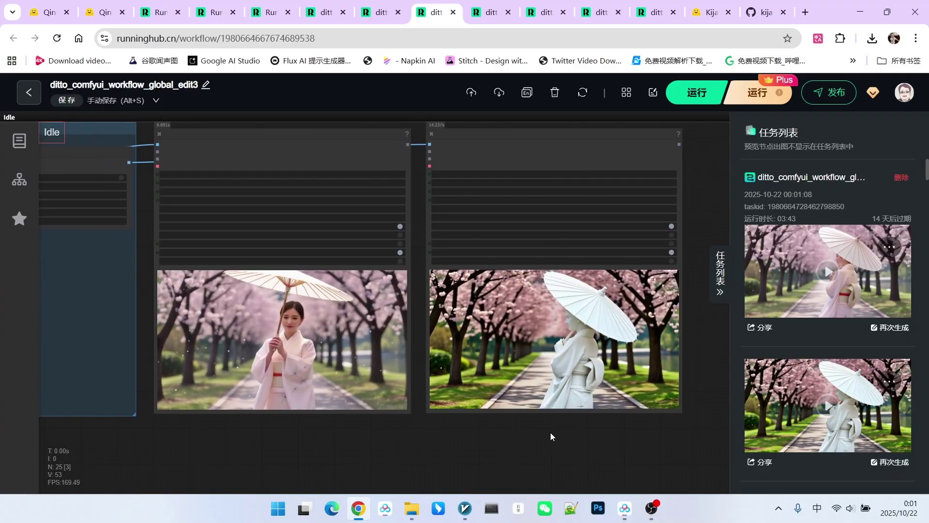
scroll(557, 414, "up", 1)
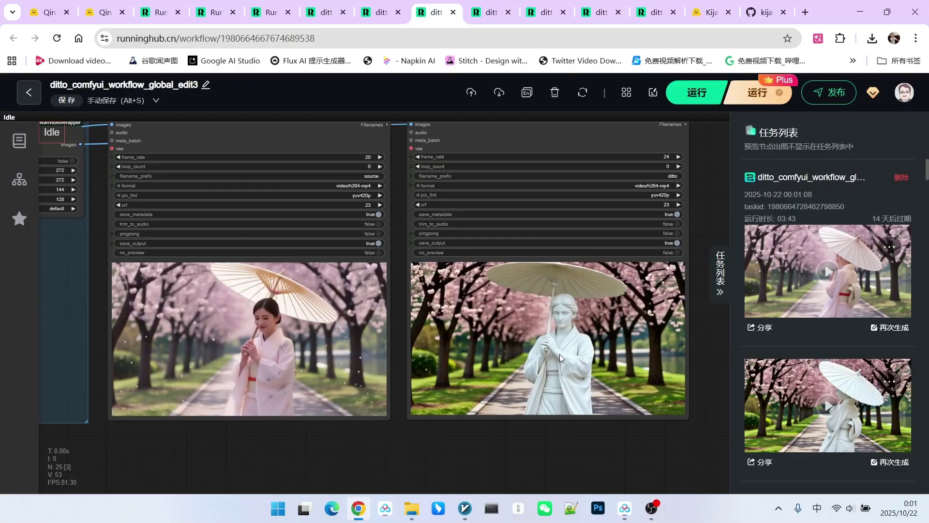
scroll(586, 346, "up", 1)
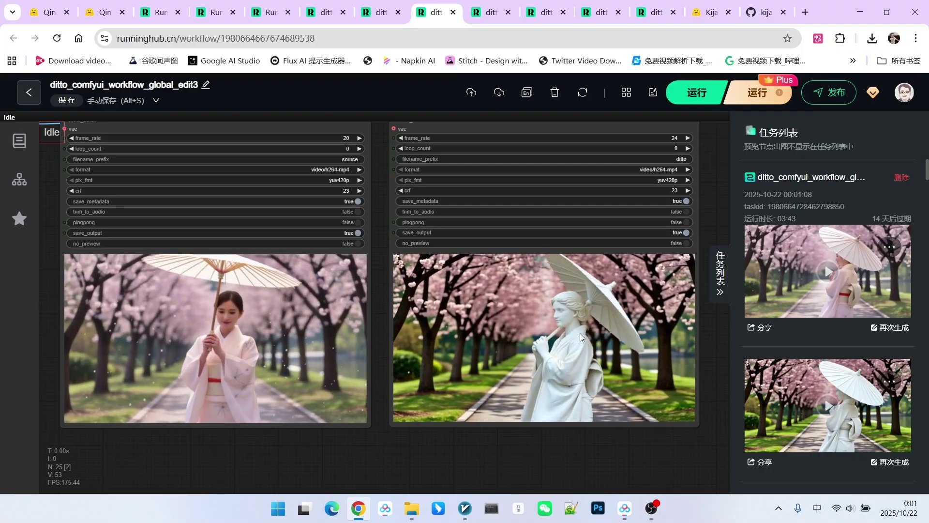
scroll(581, 320, "down", 2)
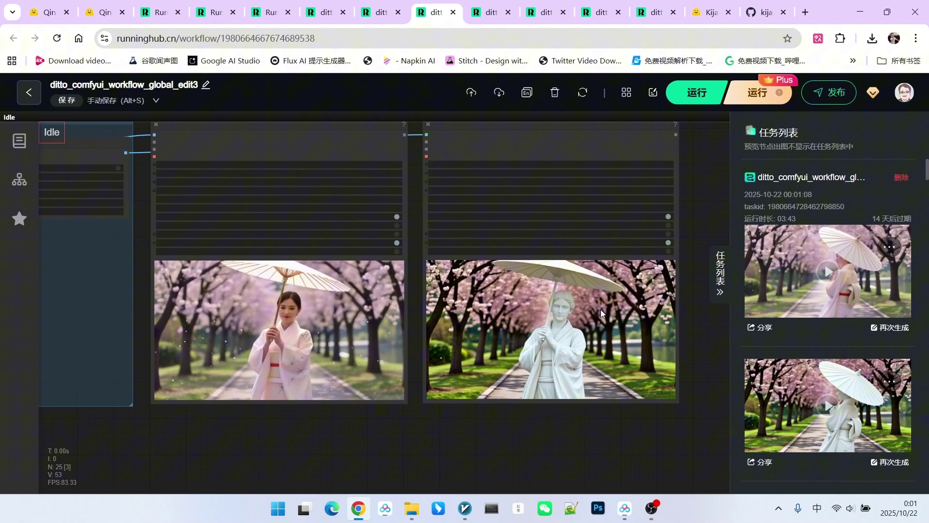
key(".")
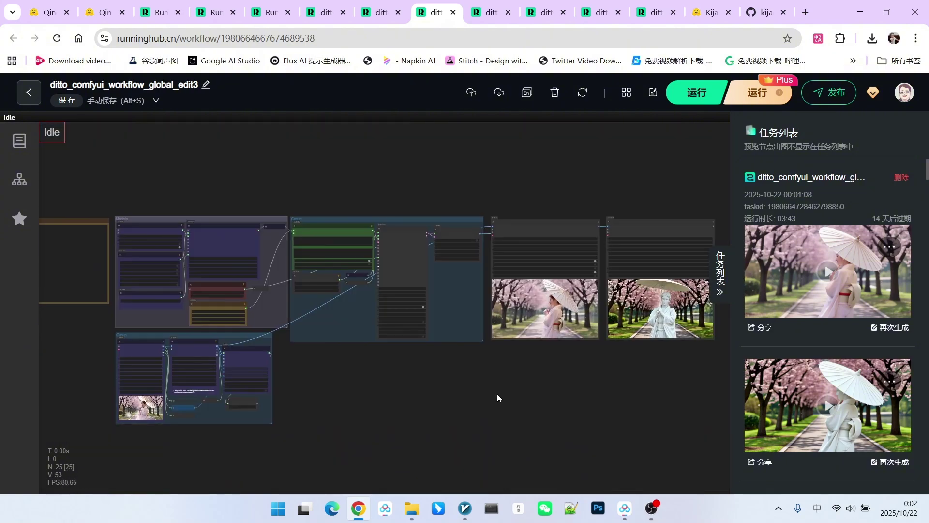
scroll(265, 246, "up", 2)
scroll(307, 231, "up", 2)
scroll(344, 228, "up", 2)
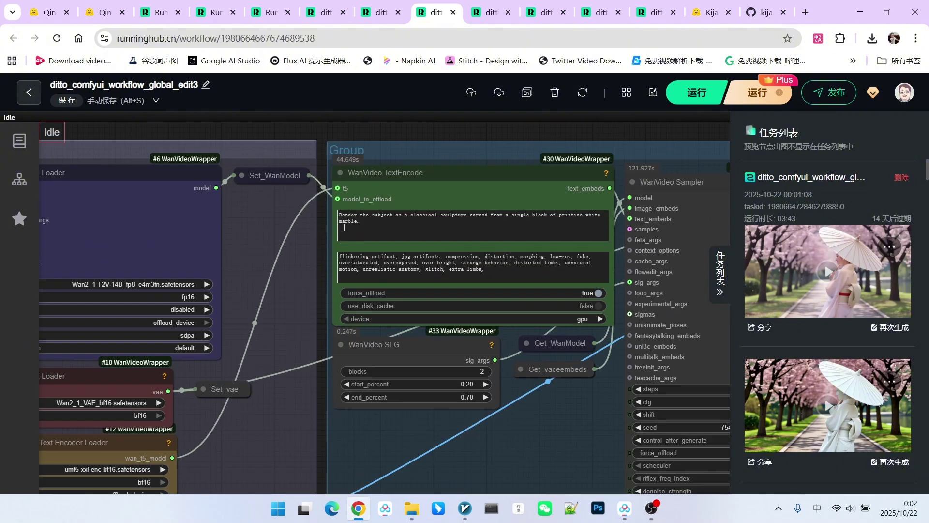
scroll(368, 226, "up", 2)
scroll(312, 258, "down", 2)
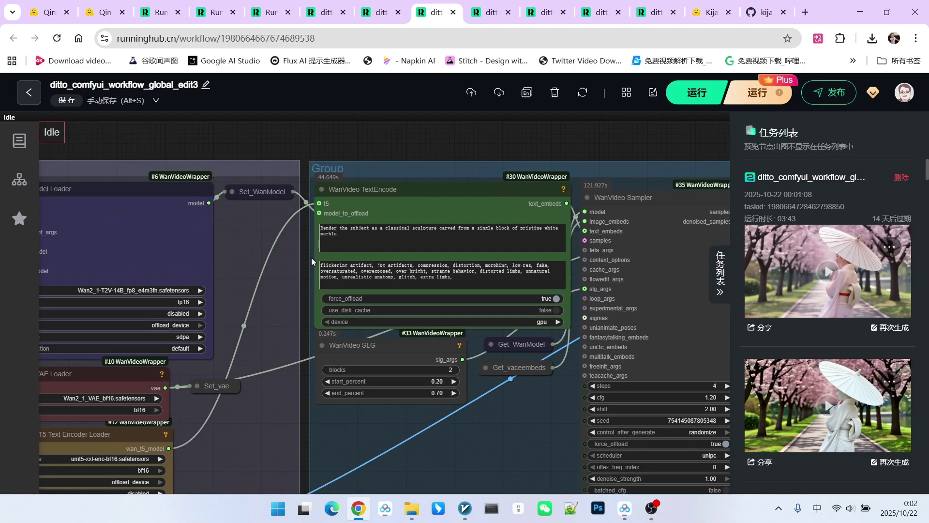
scroll(335, 286, "down", 3)
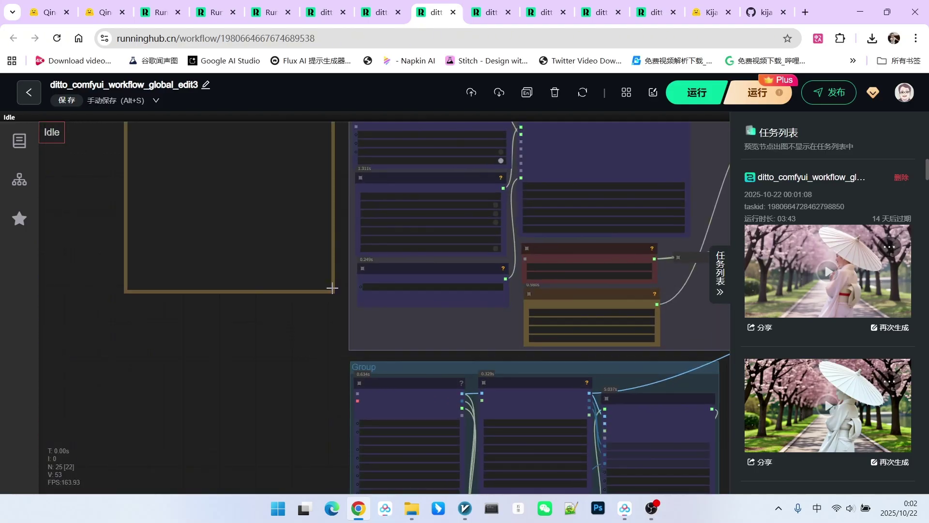
scroll(333, 290, "up", 3)
scroll(242, 271, "up", 2)
scroll(194, 261, "up", 2)
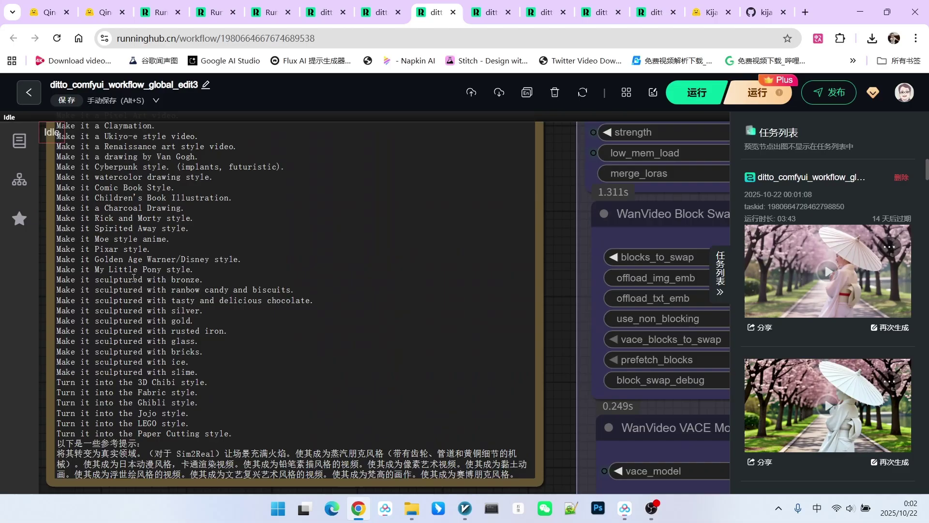
scroll(169, 253, "down", 1)
scroll(174, 308, "up", 1)
scroll(318, 318, "down", 1)
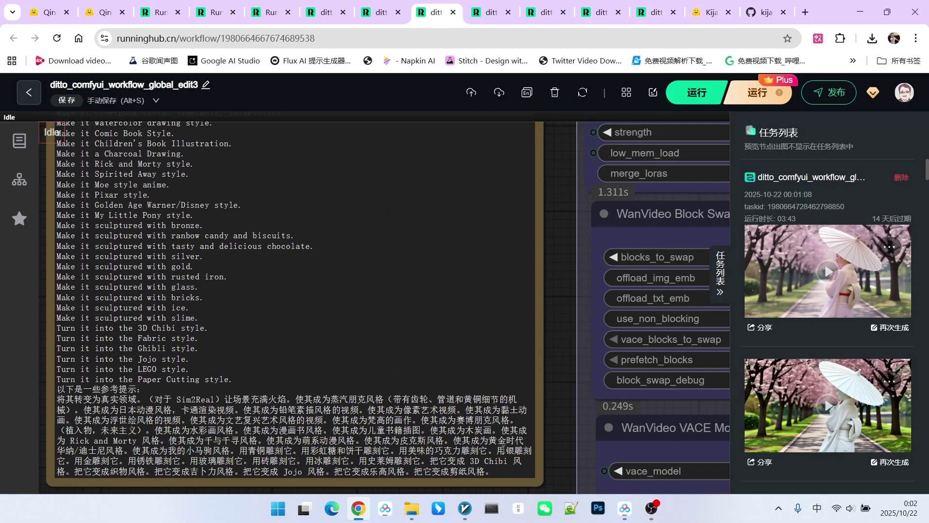
scroll(368, 393, "down", 2)
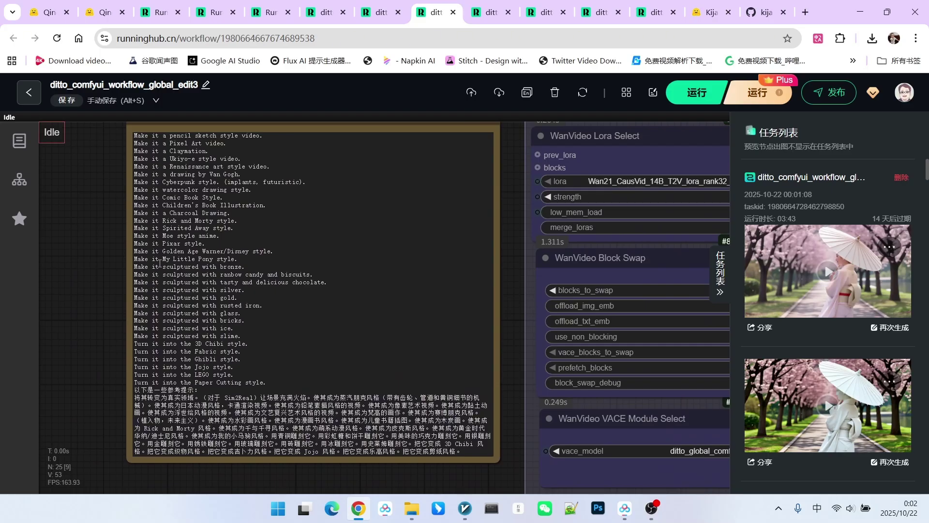
scroll(110, 353, "down", 1)
scroll(109, 347, "down", 3)
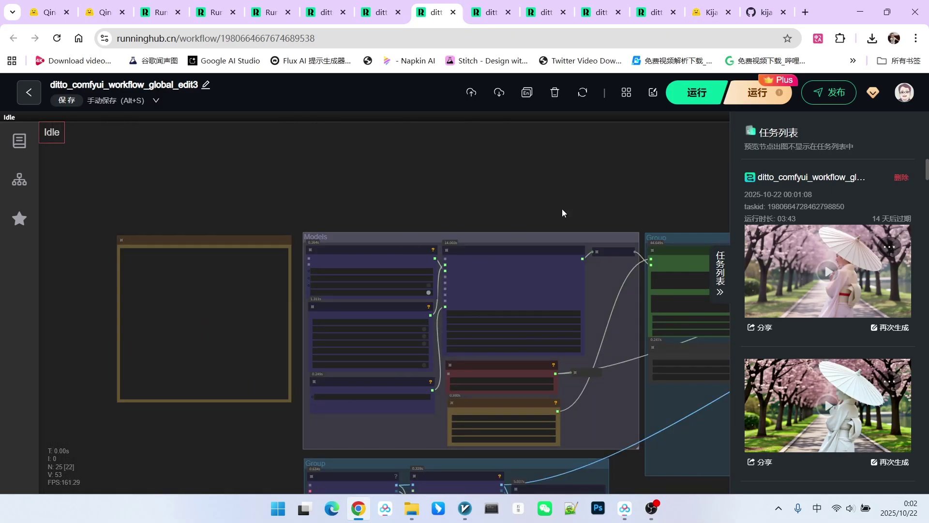
left_click_drag(562, 209, 357, 171)
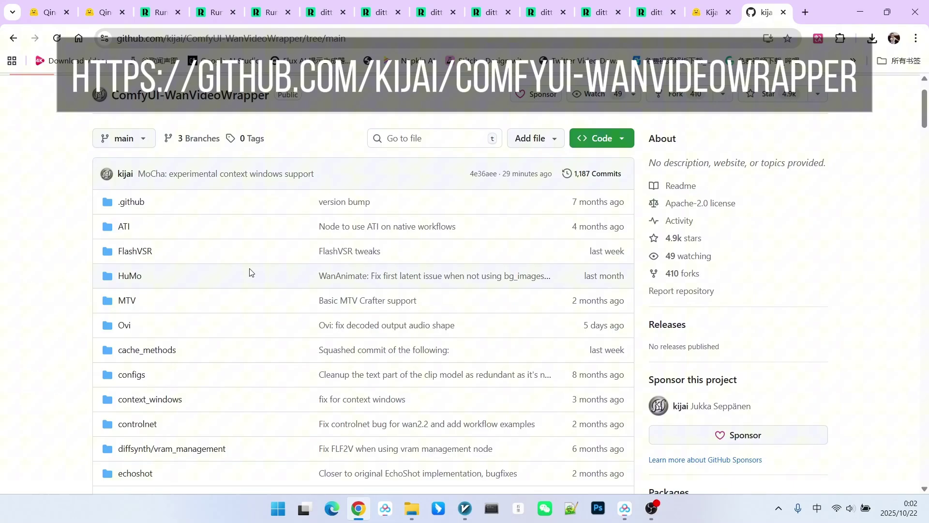
Step: Scroll the ComfyUI-WanVideoWrapper file list, then go to Hugging Face's WanVideo_comfy LoRAs folder
scroll(250, 272, "down", 1)
scroll(242, 265, "down", 1)
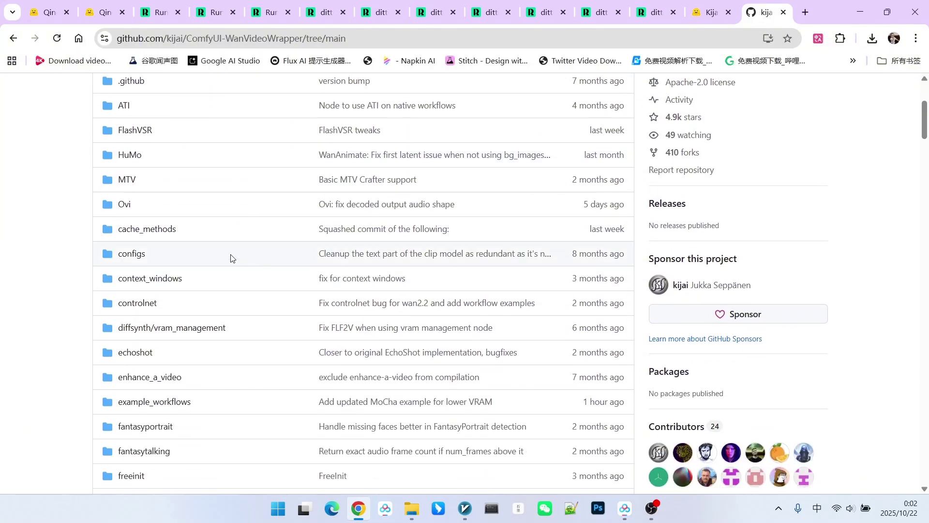
scroll(228, 296, "up", 3)
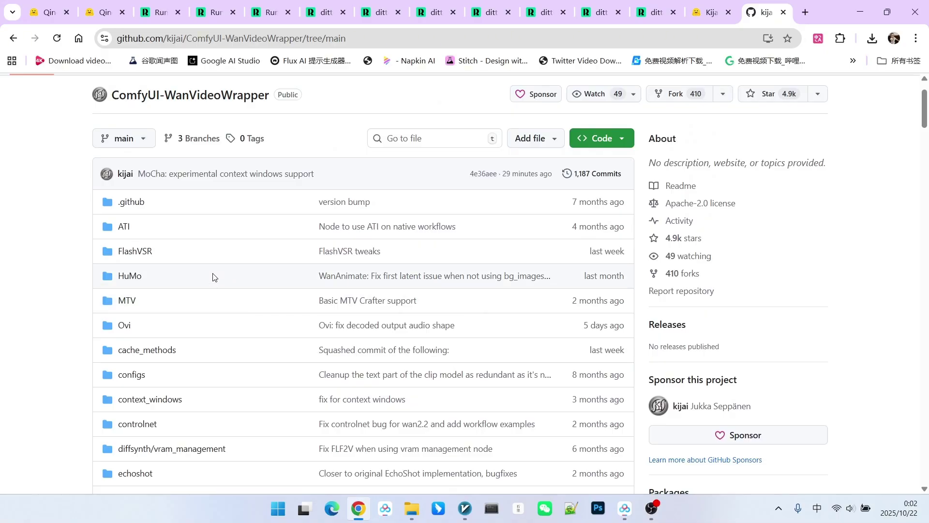
key("ctrl+shift+Tab")
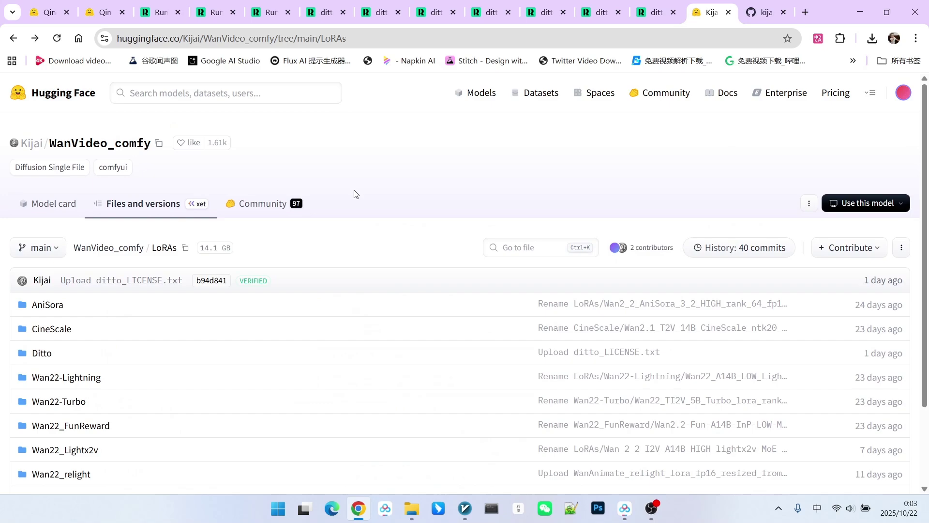
Step: Open the LoRAs/Ditto subfolder, then return to Ditto_models' models_comfy folder tab
scroll(356, 195, "down", 2)
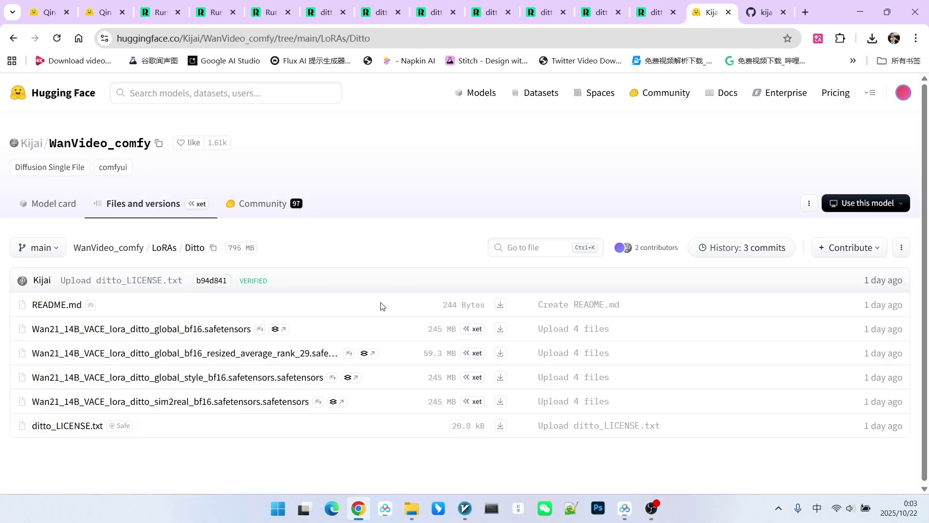
left_click(116, 16)
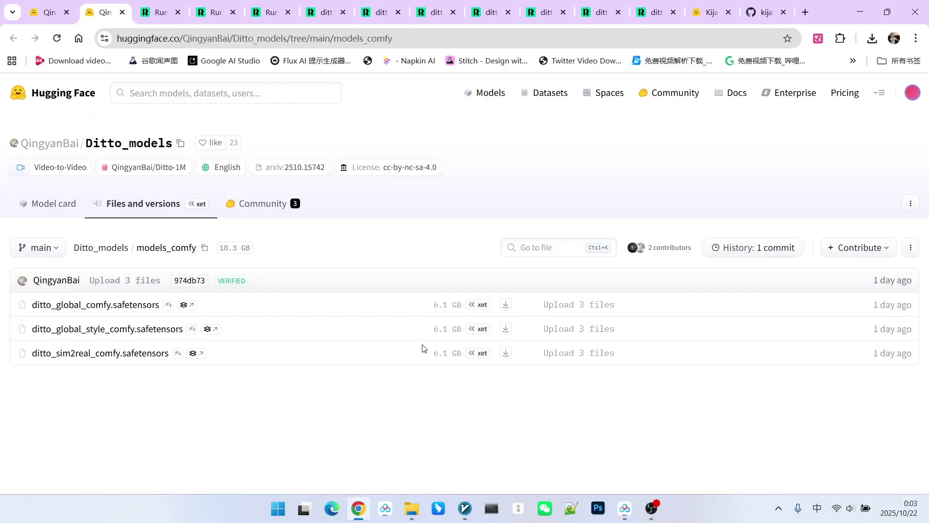
Step: Switch to the ComfyUI-WanVideoWrapper tab and scroll past example_workflows and mocha
key("ctrl+9")
scroll(247, 315, "down", 2)
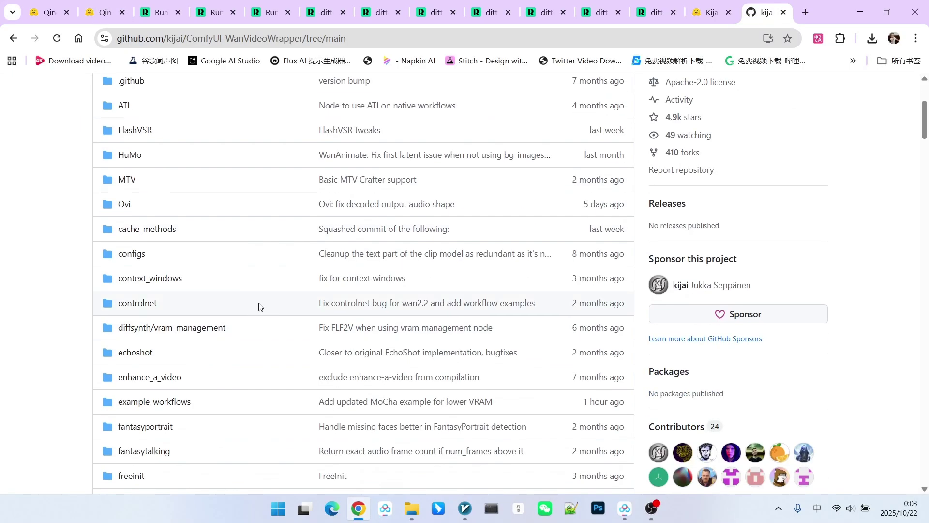
scroll(290, 300, "down", 2)
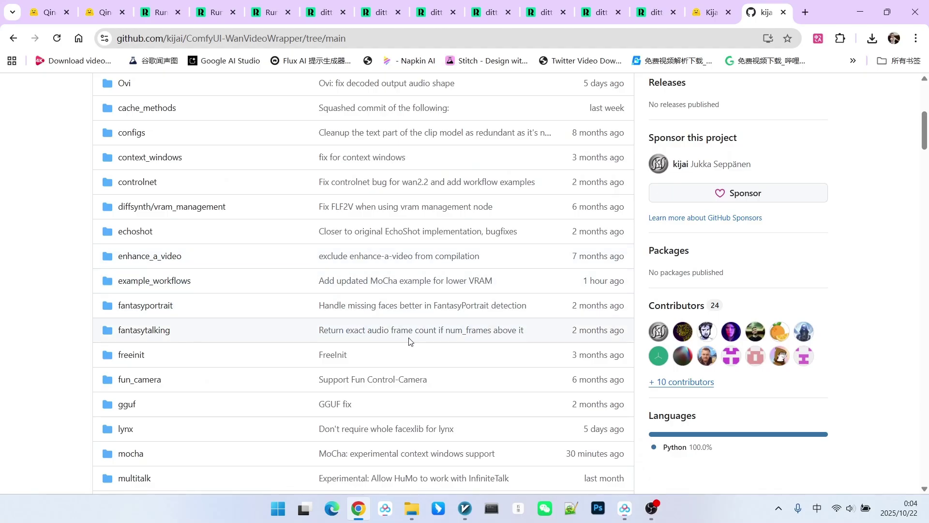
Step: Switch back to the global_edit3 workflow comparing the kimono source and marble-statue result
key("ctrl+8")
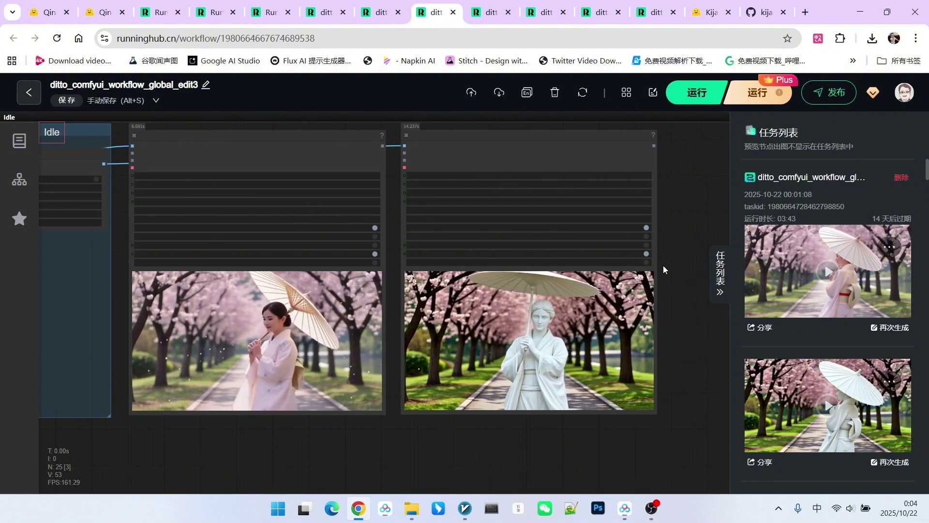